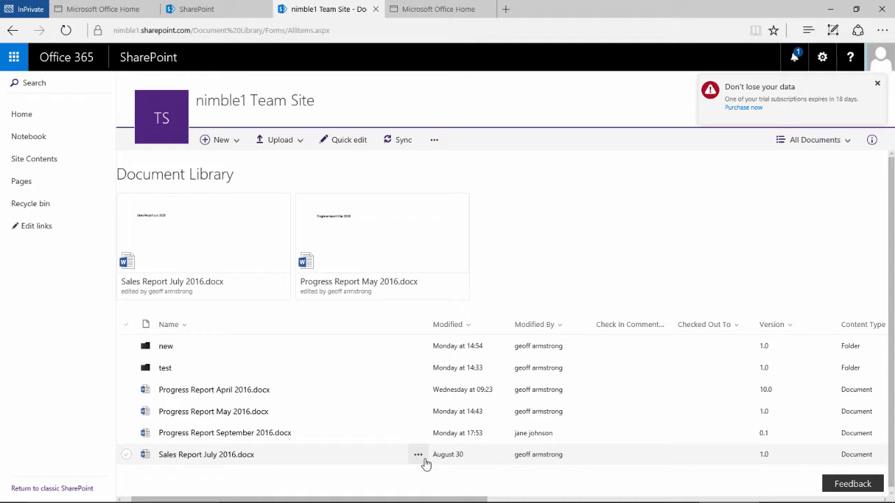
Open Progress Report April 2016.docx from the document library for editing in the browser
{"action": "left_click", "coordinate": [242, 392]}
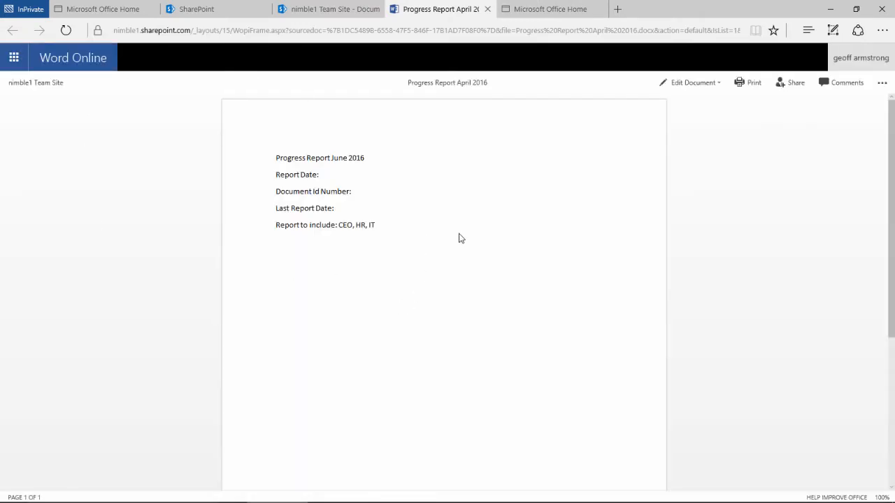
{"action": "left_click", "coordinate": [689, 84]}
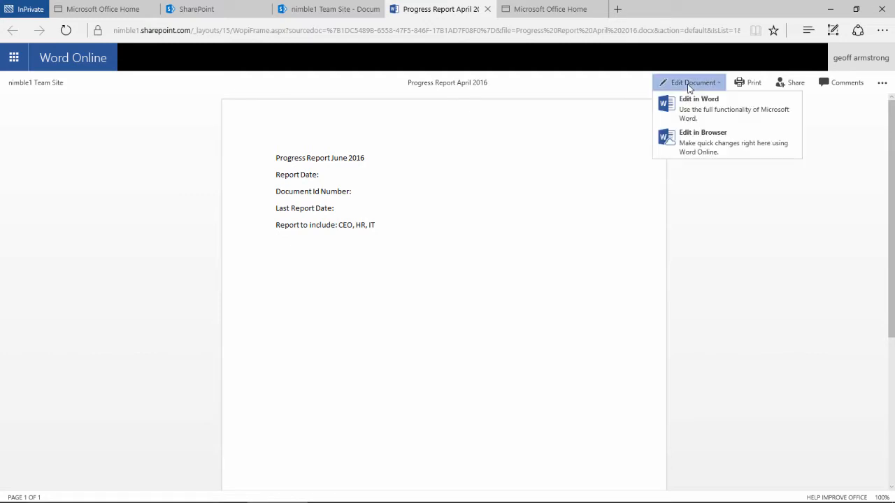
{"action": "left_click", "coordinate": [697, 140]}
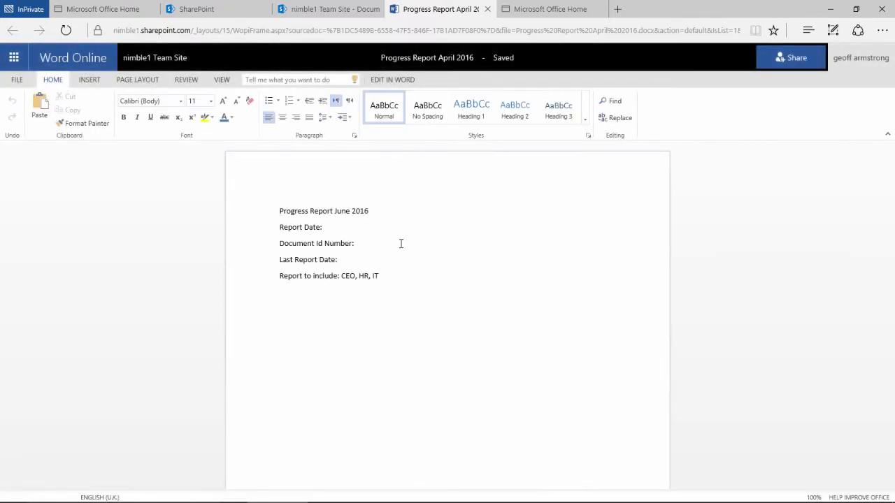
Append ", Finance" to the end of the "Report to include" line and return to the team site's document library
{"action": "left_click", "coordinate": [390, 279]}
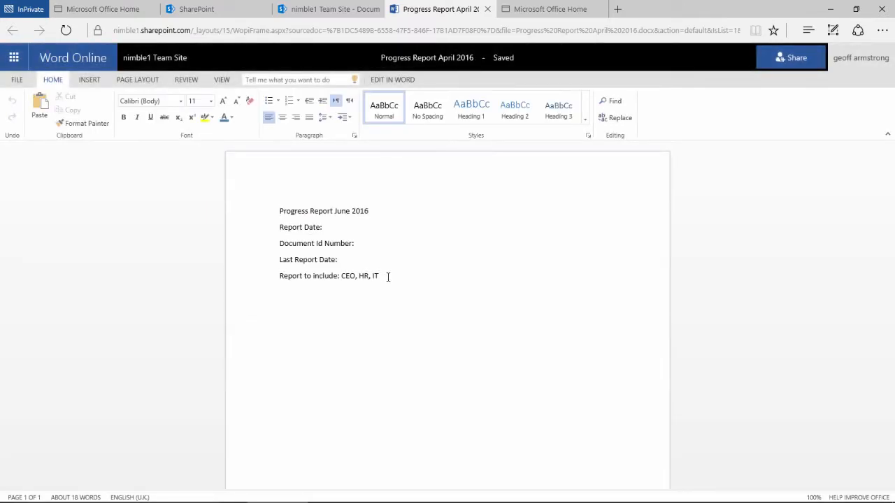
{"action": "type", "text": ", "}
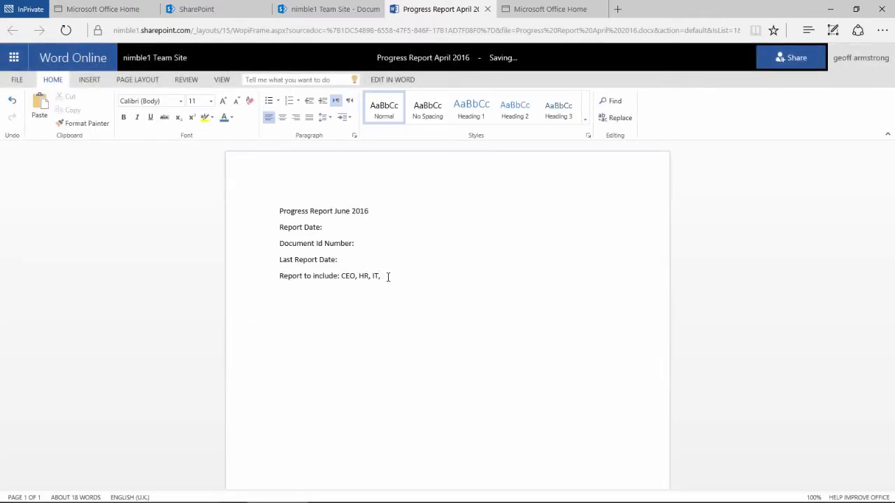
{"action": "type", "text": "QA"}
{"action": "key", "text": "Return"}
{"action": "left_click", "coordinate": [160, 59]}
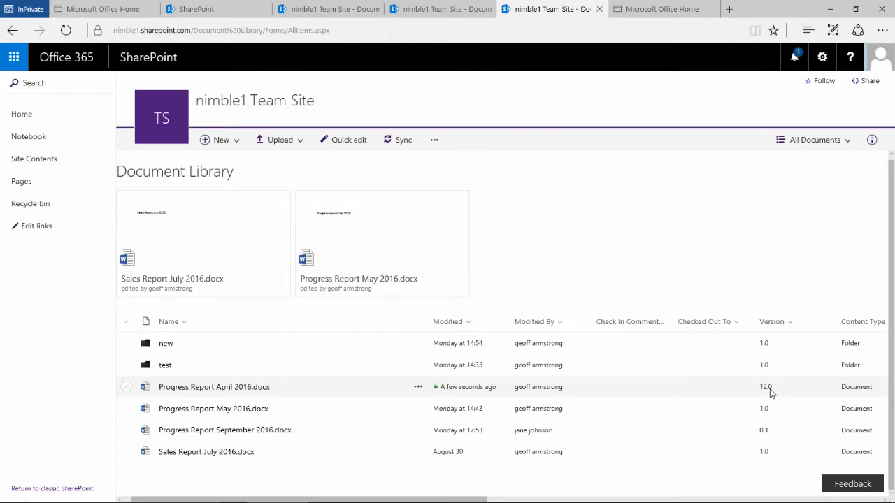
Review the version history of Progress Report April 2016.docx and close it
{"action": "left_click", "coordinate": [417, 389]}
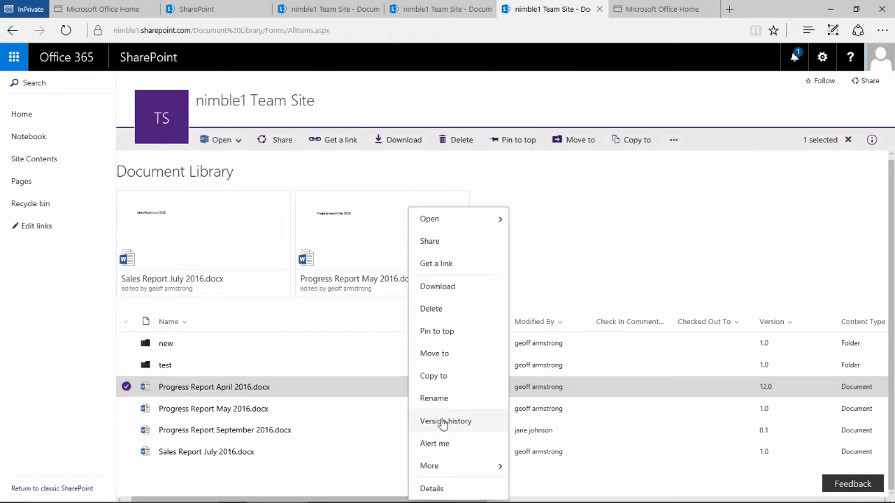
{"action": "left_click", "coordinate": [443, 422]}
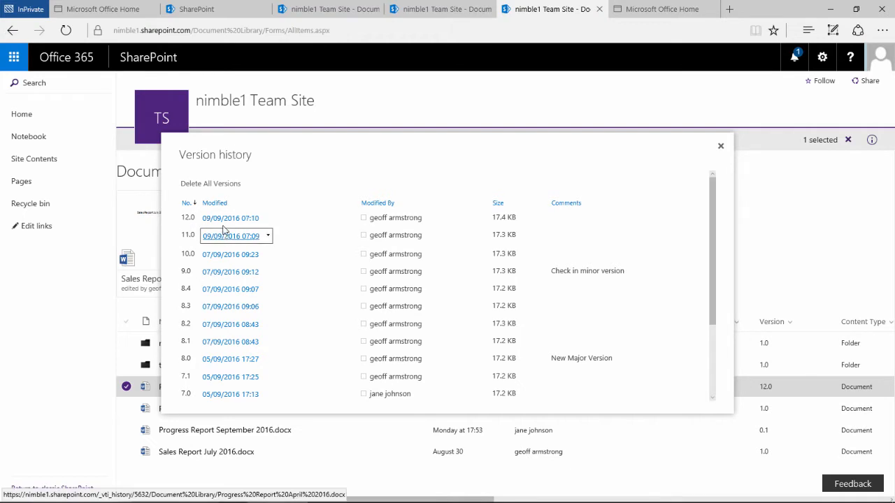
{"action": "left_click", "coordinate": [722, 146]}
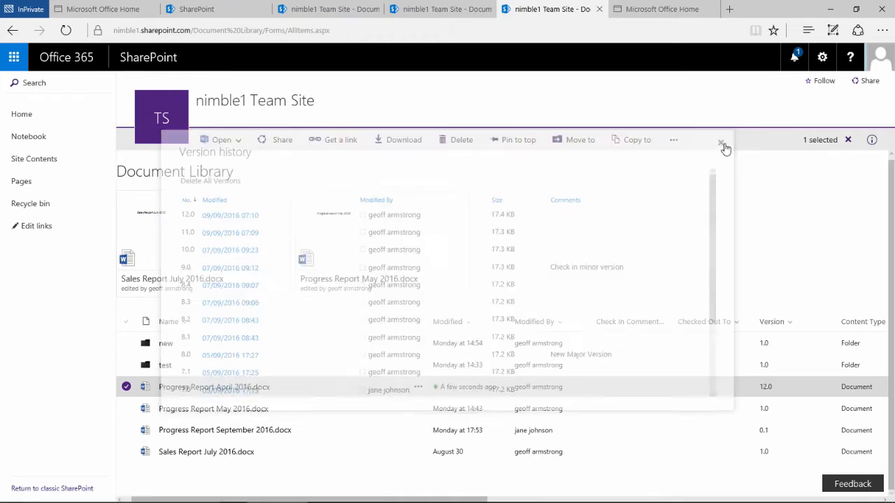
Reopen Progress Report April 2016.docx for editing in the browser and append ", QA" to the "Report to include" line
{"action": "left_click", "coordinate": [230, 389]}
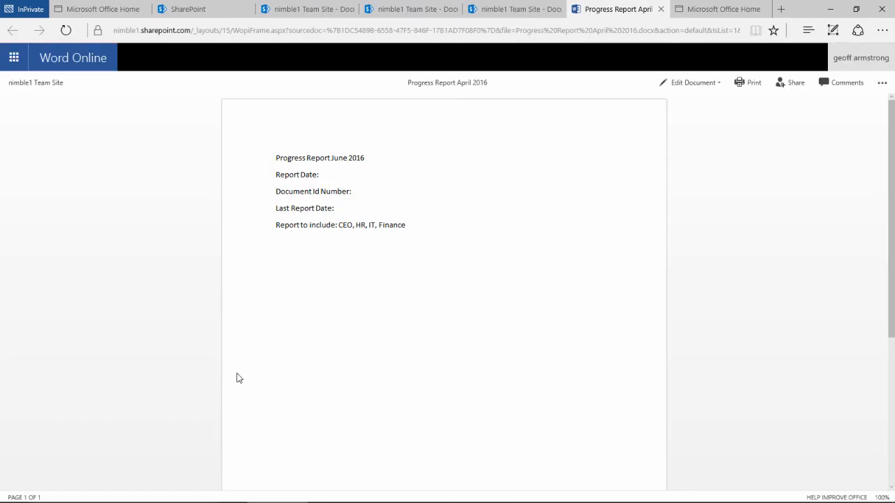
{"action": "left_click", "coordinate": [685, 87]}
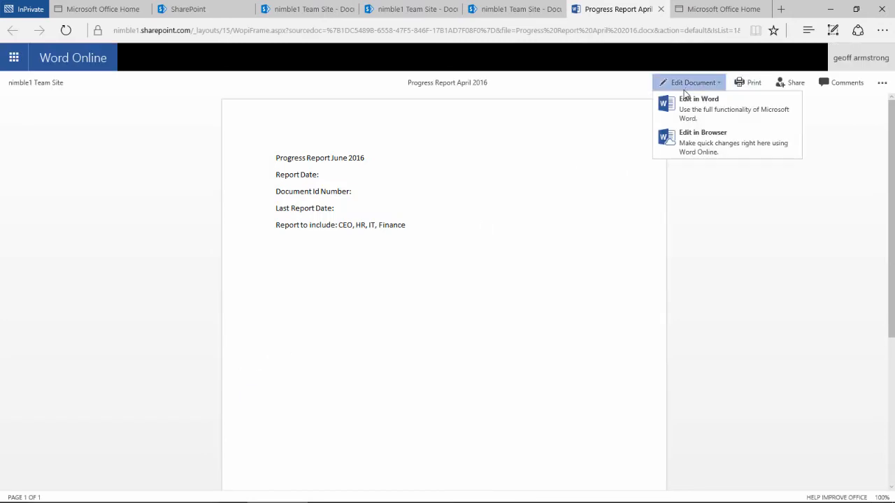
{"action": "left_click", "coordinate": [678, 145]}
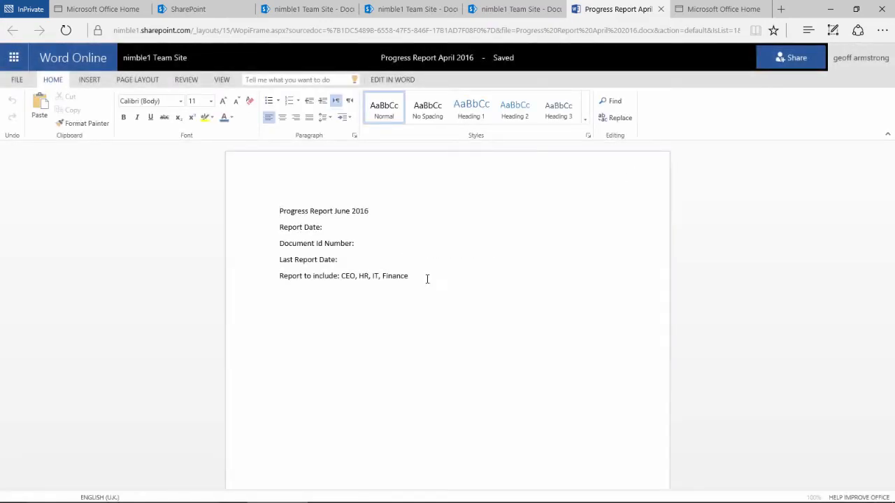
{"action": "left_click", "coordinate": [427, 279]}
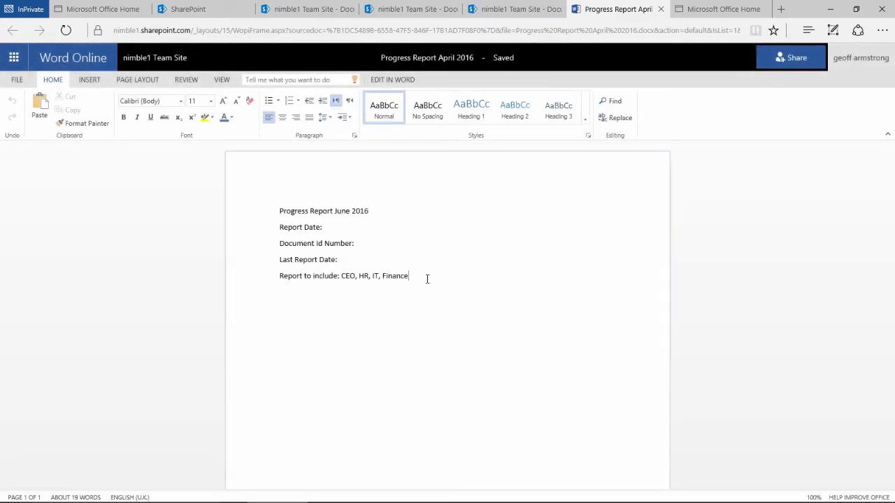
{"action": "type", "text": ", QA"}
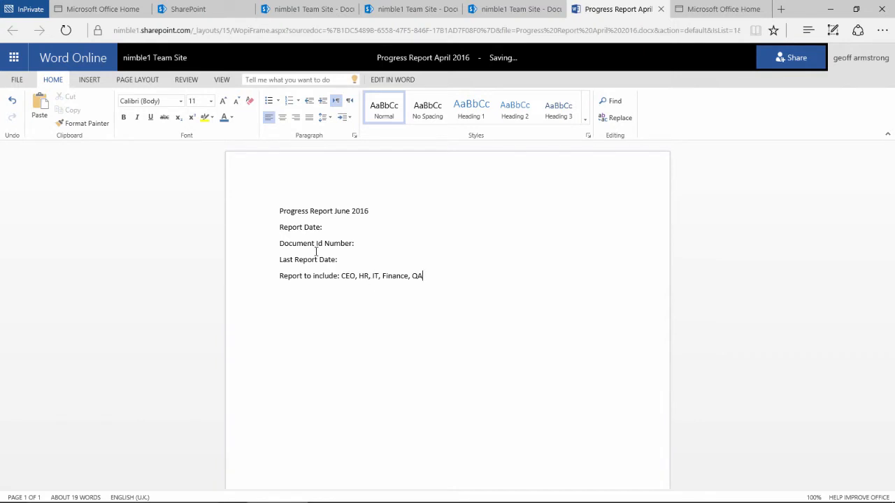
Save a copy of the document online in the same folder as "Progress Report April 2016 (3)"
{"action": "left_click", "coordinate": [14, 82]}
{"action": "left_click", "coordinate": [29, 180]}
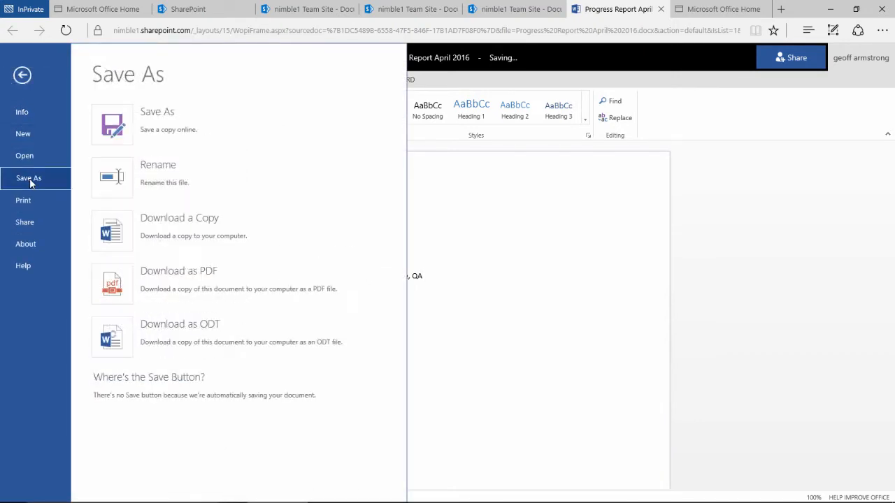
{"action": "left_click", "coordinate": [153, 116]}
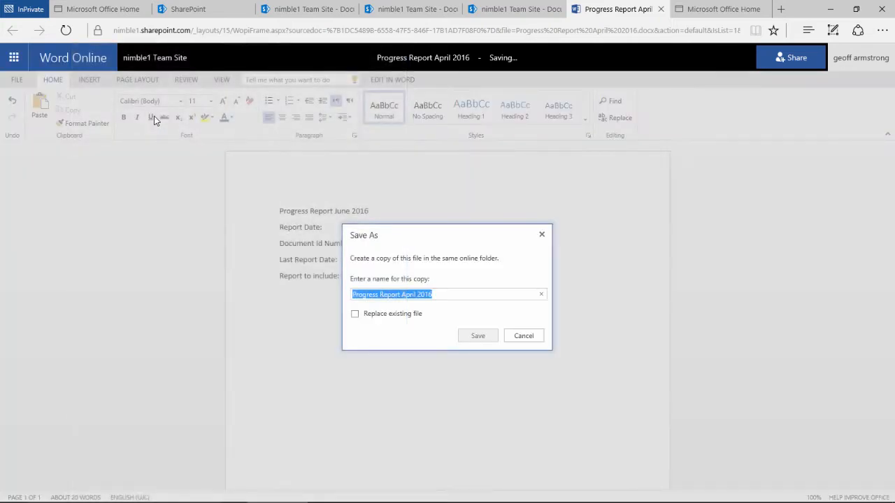
{"action": "left_click", "coordinate": [435, 297]}
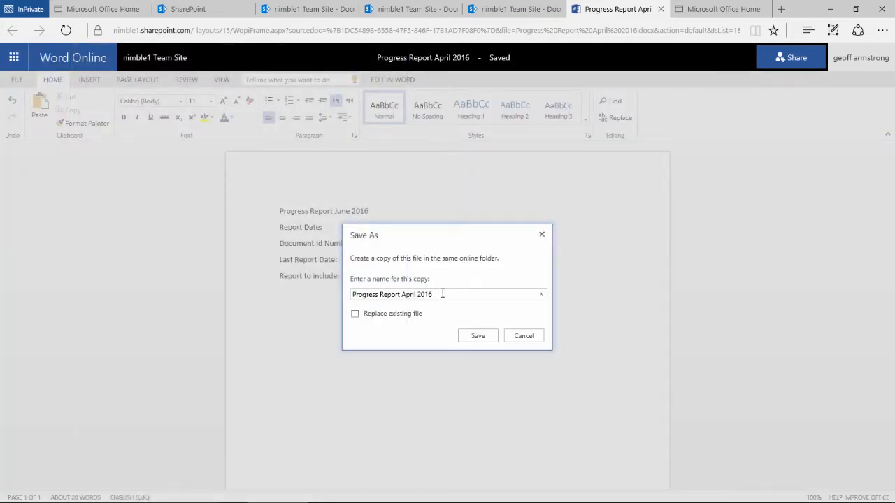
{"action": "type", "text": "(3)"}
{"action": "left_click", "coordinate": [475, 335]}
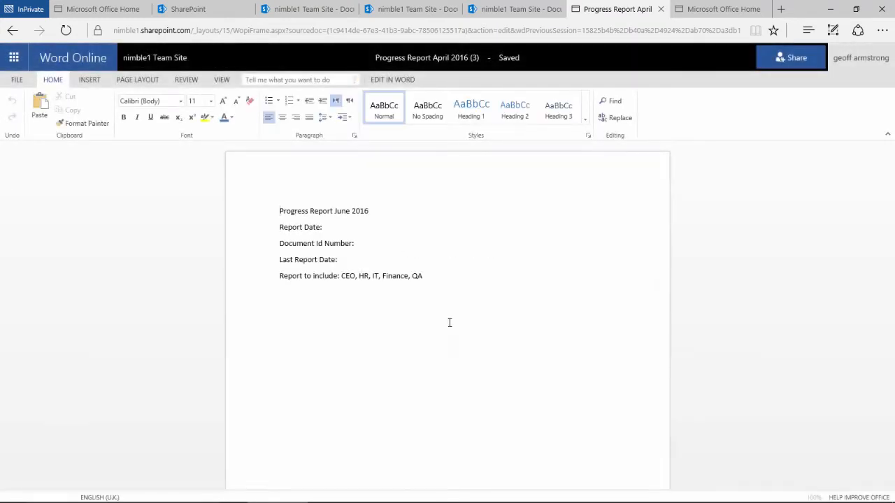
Return to the team site's document library and dismiss the trial subscription notice
{"action": "left_click", "coordinate": [153, 59]}
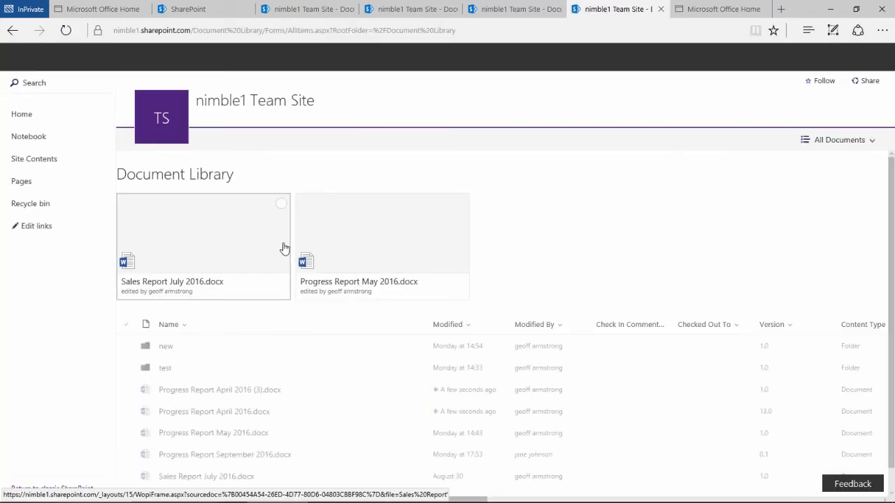
{"action": "scroll", "coordinate": [326, 363], "scroll_direction": "down", "scroll_amount": 1}
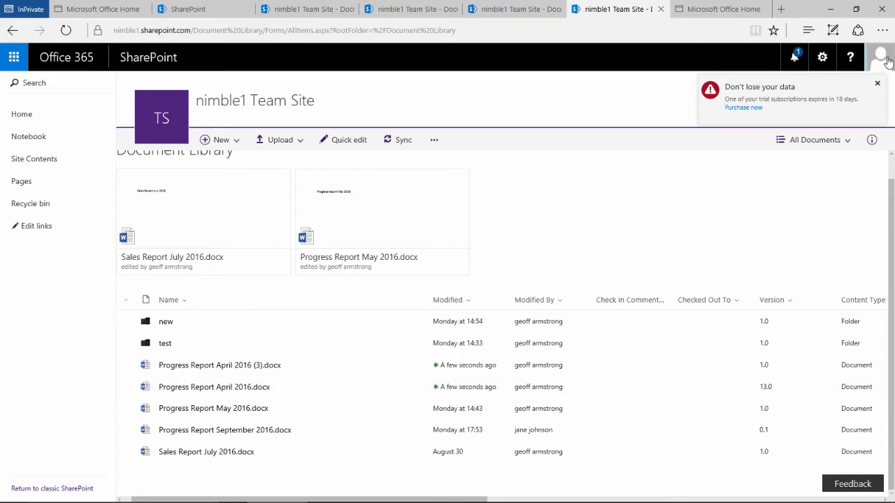
{"action": "left_click", "coordinate": [877, 83]}
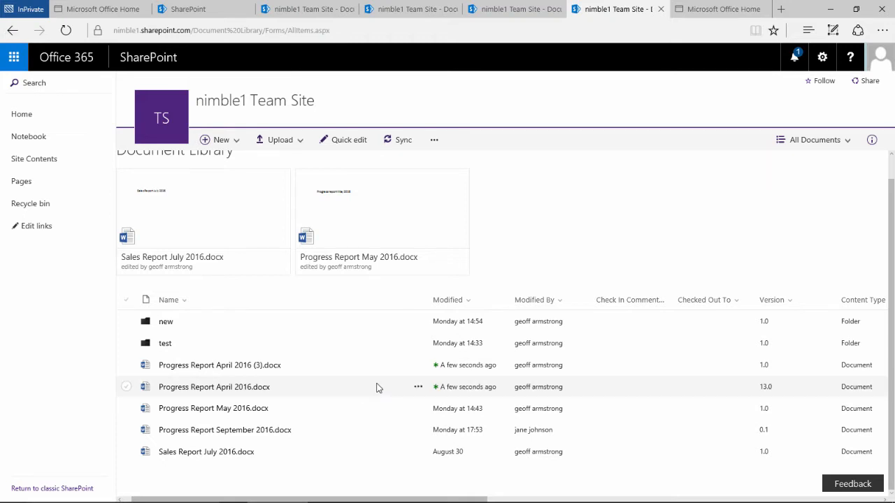
Check out Progress Report April 2016.docx in the document library
{"action": "left_click", "coordinate": [418, 388]}
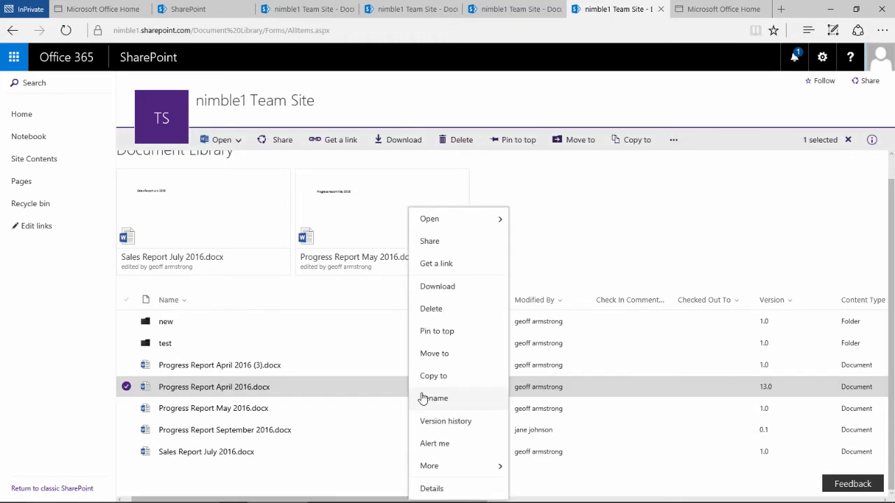
{"action": "mouse_move", "coordinate": [476, 472]}
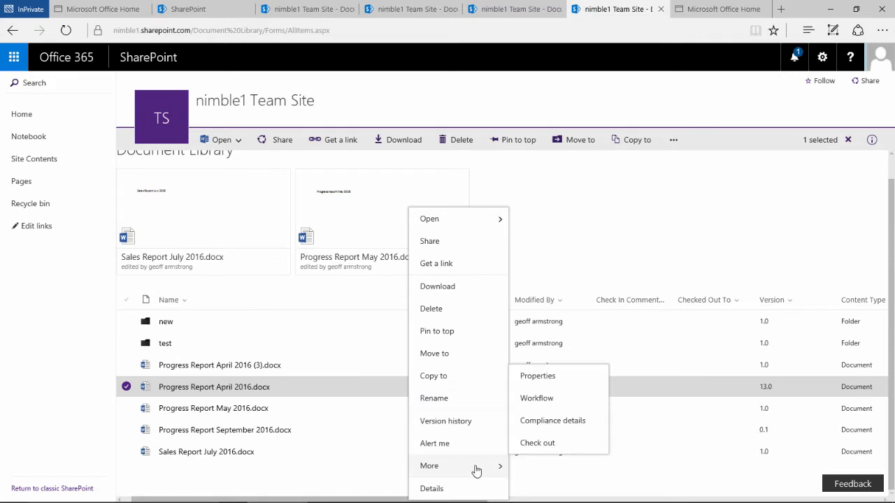
{"action": "left_click", "coordinate": [542, 445]}
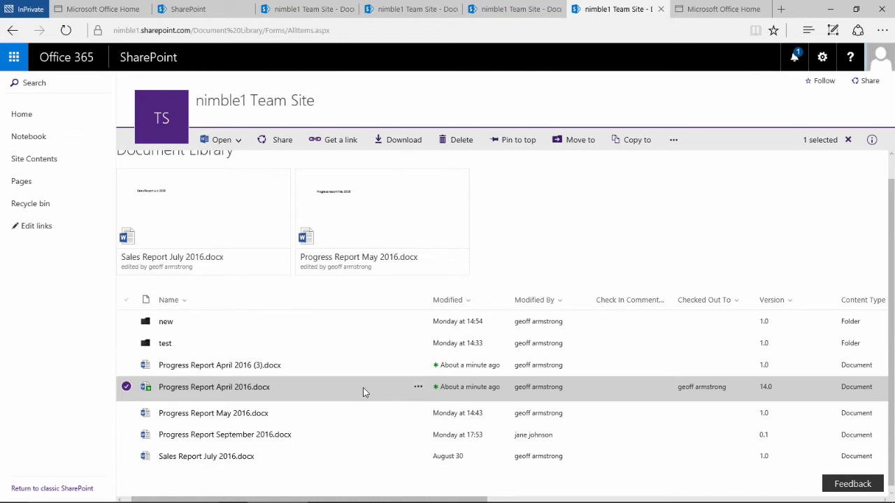
Edit the checked-out Progress Report April 2016.docx in the browser, append ", Audit" to the "Report to include" line, and return to the library
{"action": "left_click", "coordinate": [268, 388]}
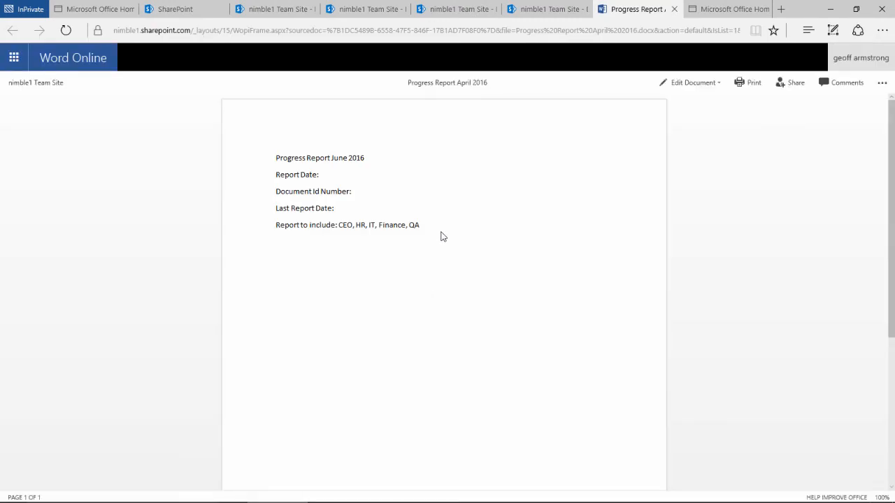
{"action": "left_click", "coordinate": [676, 84]}
{"action": "left_click", "coordinate": [700, 130]}
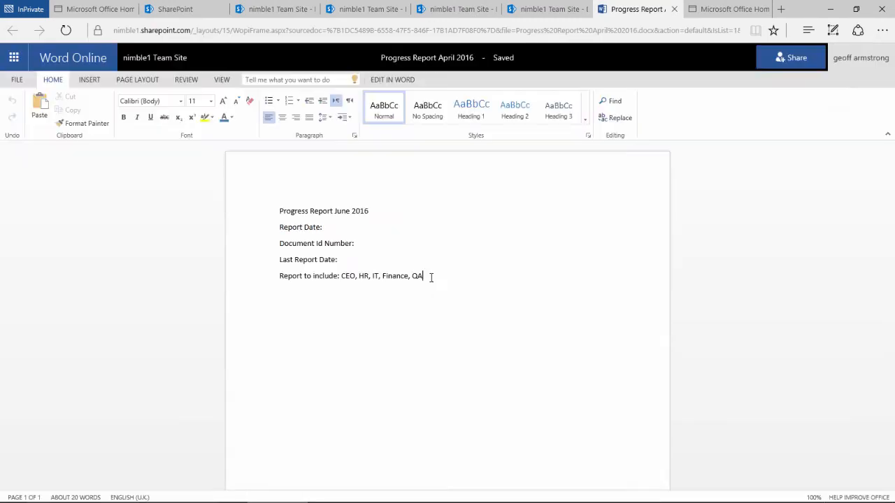
{"action": "type", "text": ", Au"}
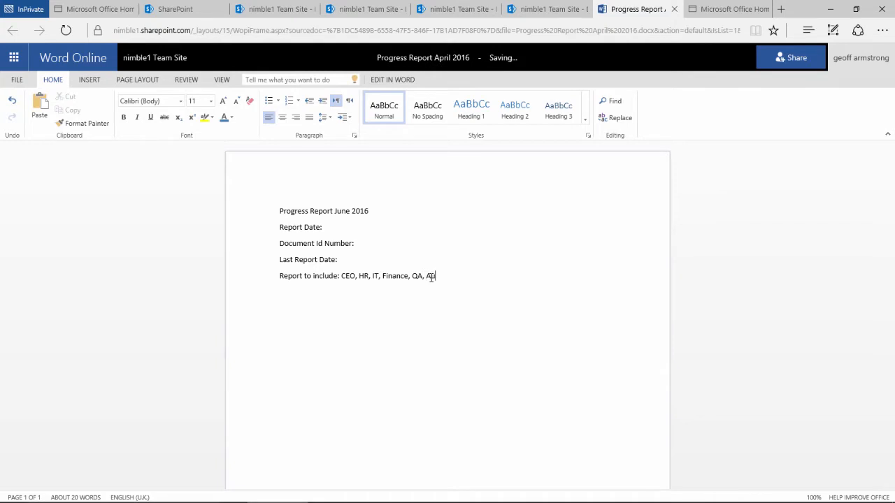
{"action": "type", "text": "dit"}
{"action": "left_click", "coordinate": [173, 66]}
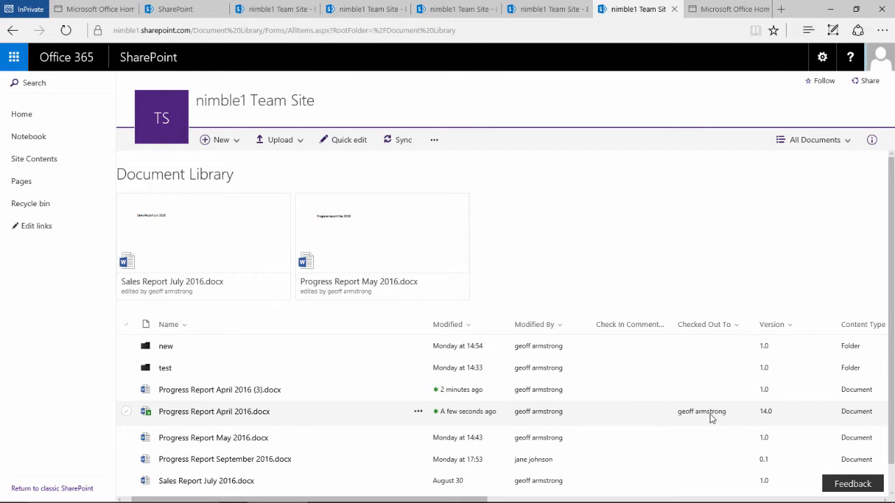
Check in Progress Report April 2016.docx with the comment "Added Department"
{"action": "left_click", "coordinate": [419, 412]}
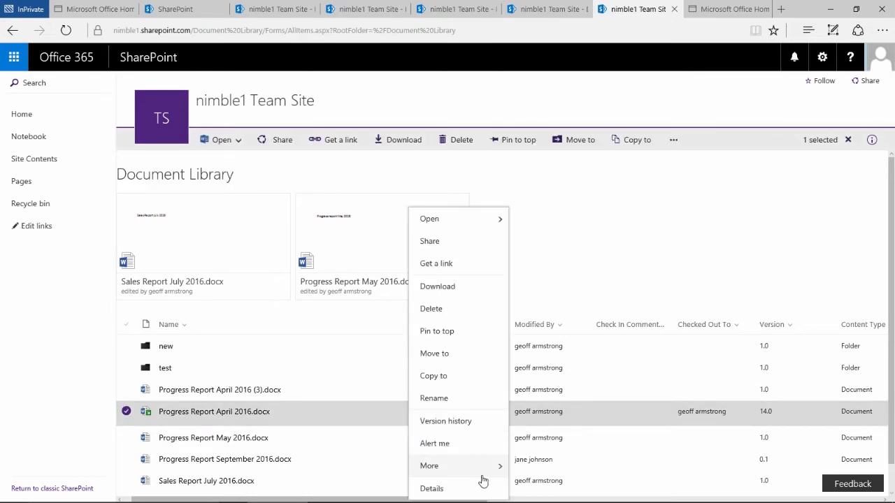
{"action": "mouse_move", "coordinate": [495, 469]}
{"action": "left_click", "coordinate": [535, 443]}
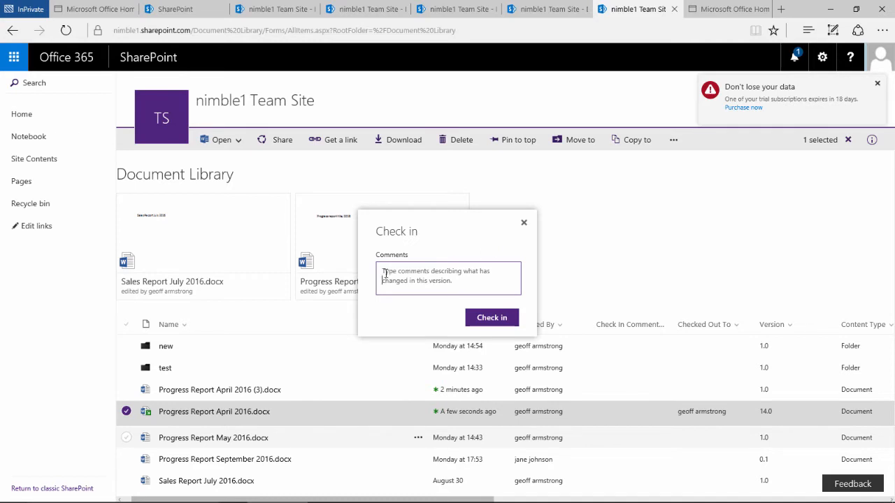
{"action": "type", "text": "Added Department"}
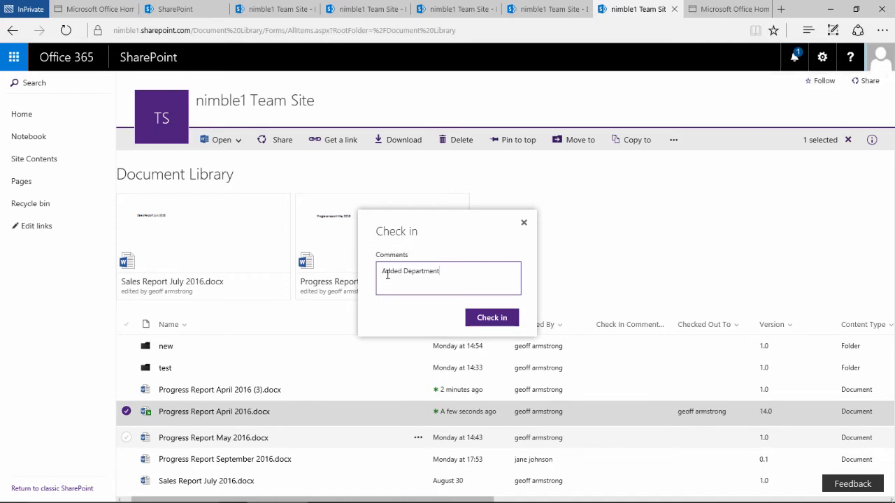
{"action": "left_click", "coordinate": [490, 318]}
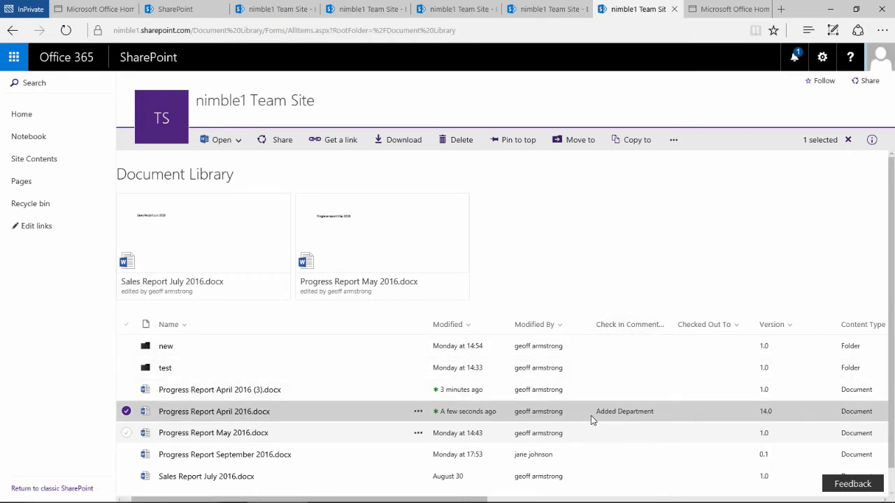
Examine the check-in comments in the version history of Progress Report April 2016.docx, then close the history
{"action": "left_click", "coordinate": [418, 412]}
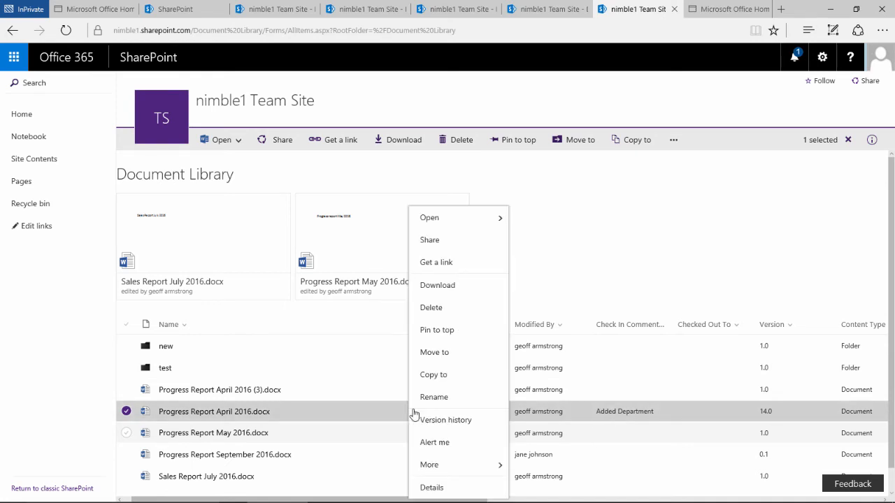
{"action": "left_click", "coordinate": [446, 420]}
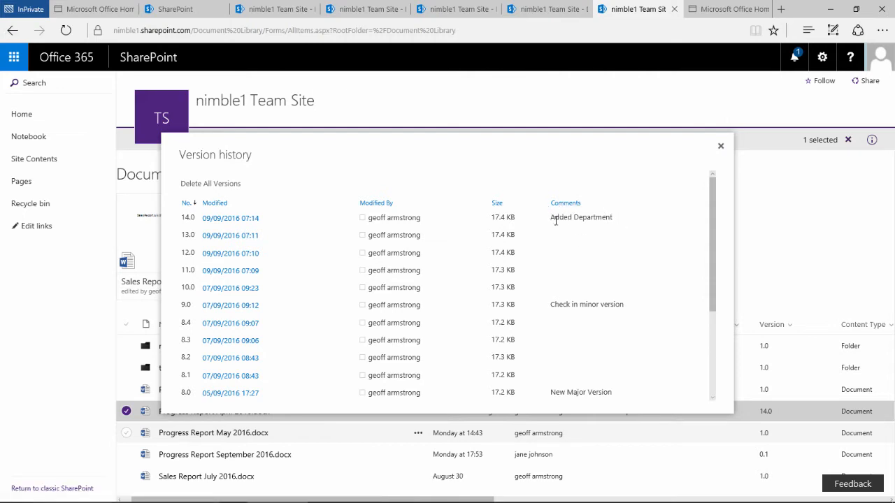
{"action": "left_click", "coordinate": [720, 145]}
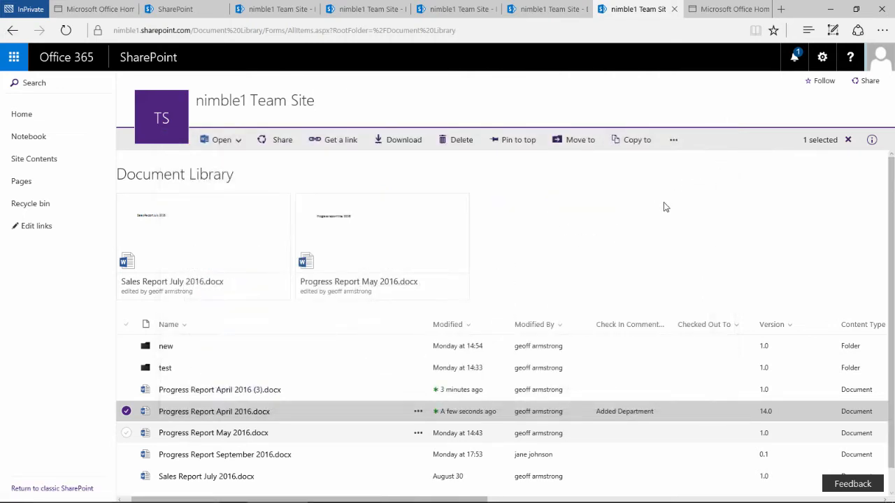
{"action": "left_click", "coordinate": [418, 411]}
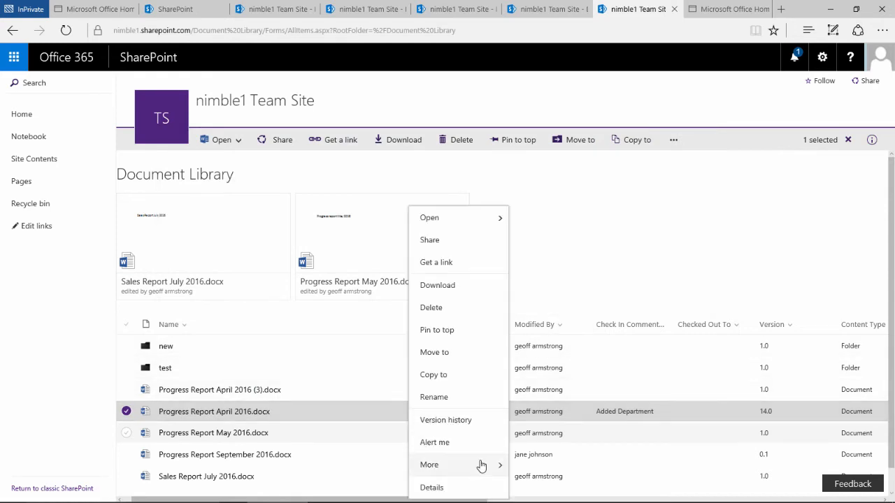
{"action": "mouse_move", "coordinate": [492, 469]}
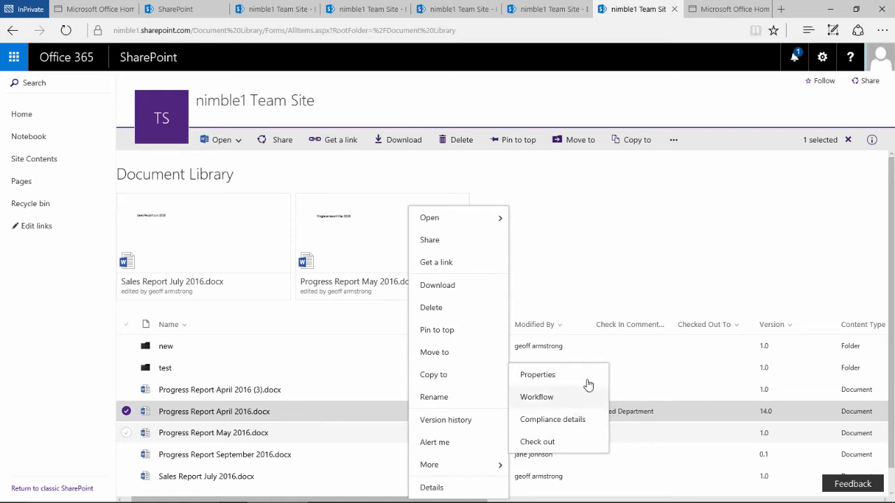
{"action": "left_click", "coordinate": [793, 204]}
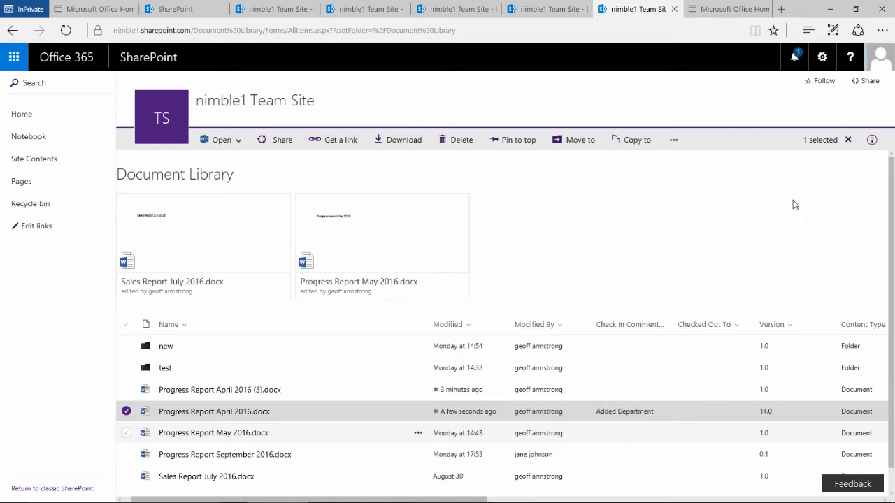
Clear the file selection and open the versioning settings of the Document Library
{"action": "left_click", "coordinate": [848, 140]}
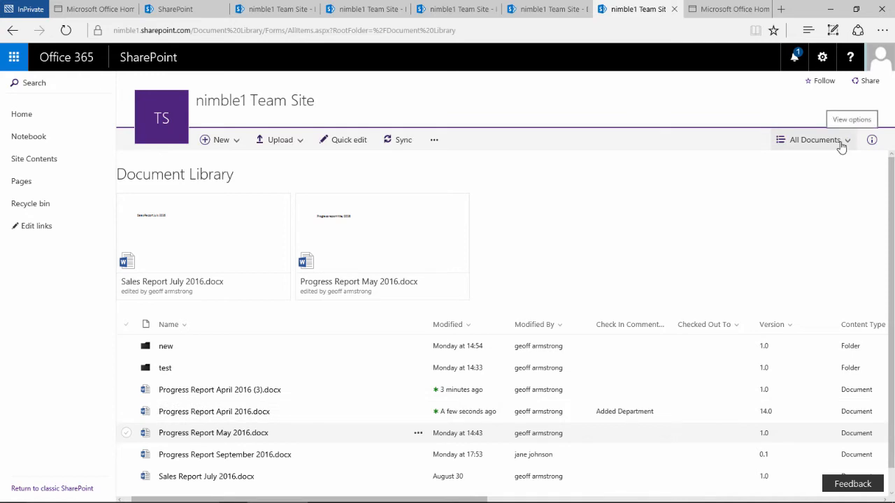
{"action": "left_click", "coordinate": [820, 143]}
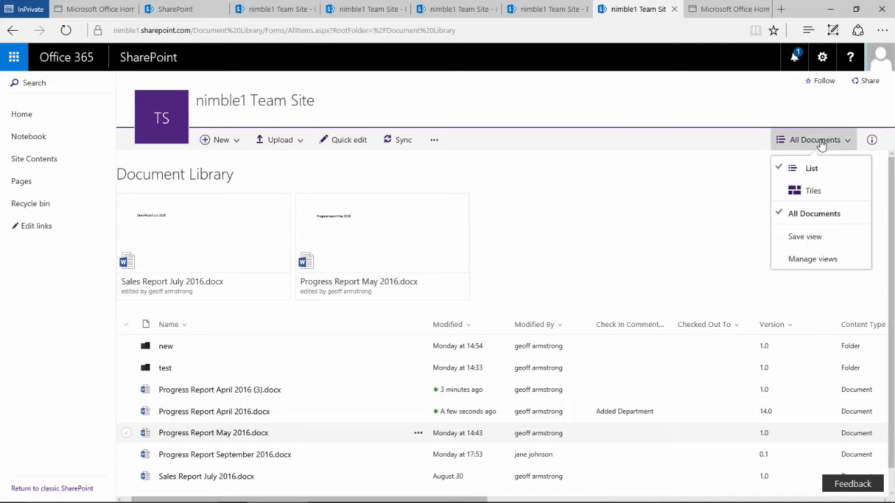
{"action": "left_click", "coordinate": [798, 261]}
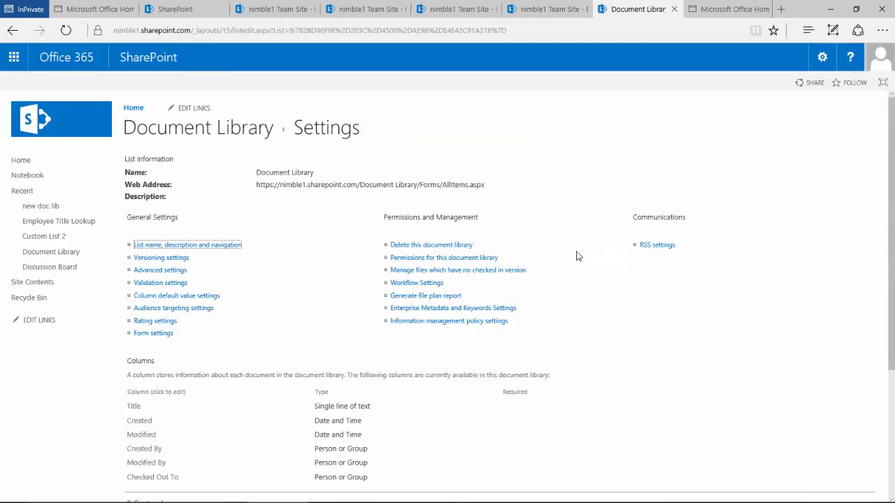
{"action": "left_click", "coordinate": [151, 260]}
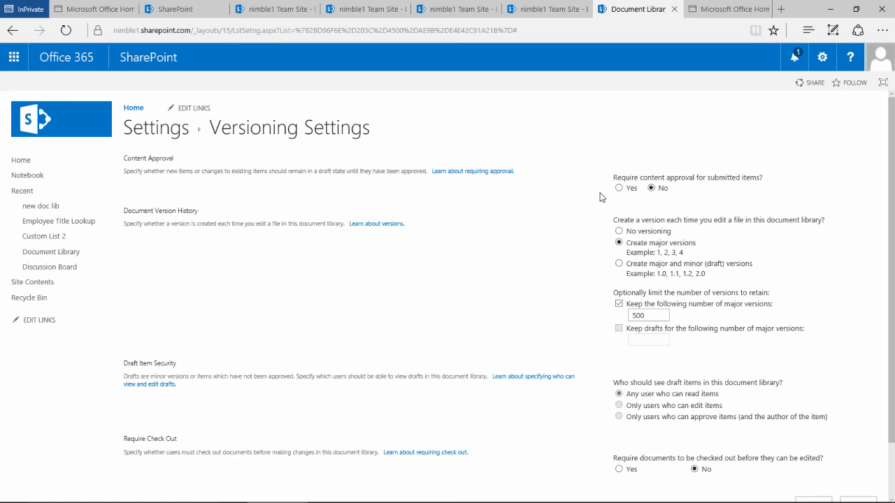
Set the library to create major and minor (draft) versions and keep 500 major versions
{"action": "scroll", "coordinate": [593, 216], "scroll_direction": "down", "scroll_amount": 1}
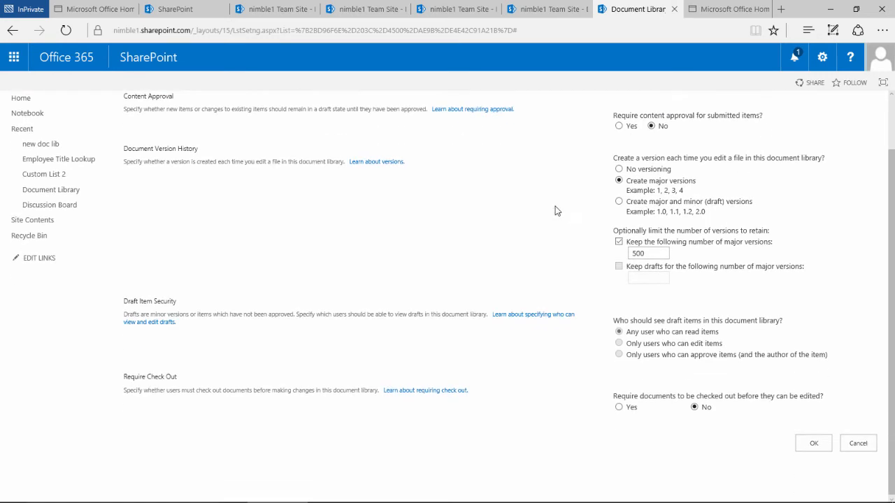
{"action": "left_click", "coordinate": [620, 169]}
{"action": "left_click", "coordinate": [618, 182]}
{"action": "left_click", "coordinate": [619, 203]}
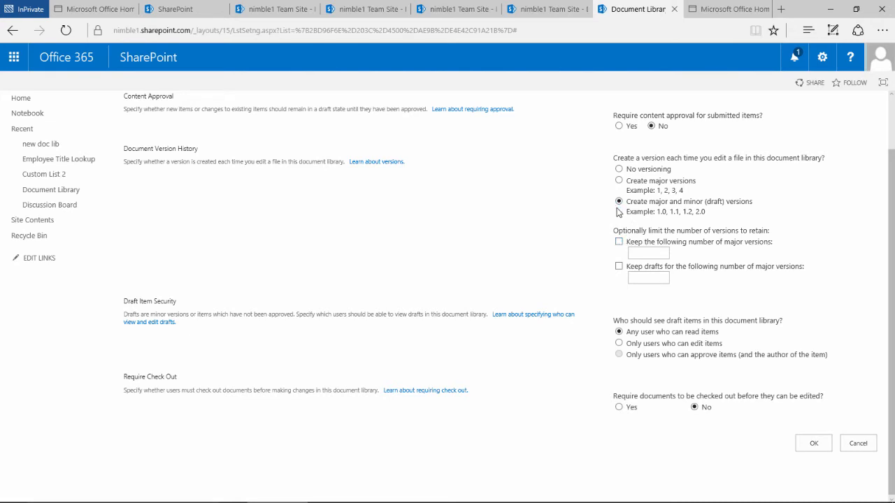
{"action": "left_click", "coordinate": [619, 181]}
{"action": "left_click", "coordinate": [619, 203]}
{"action": "left_click", "coordinate": [648, 252]}
{"action": "type", "text": "500"}
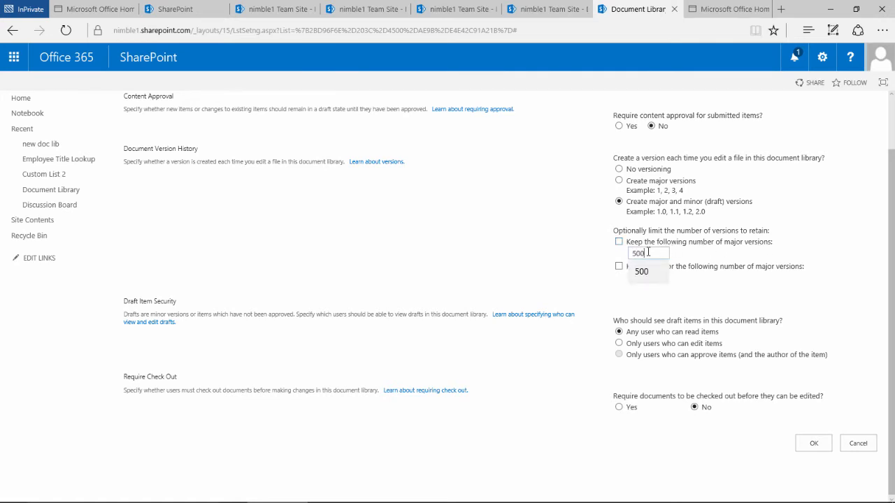
{"action": "left_click", "coordinate": [599, 250]}
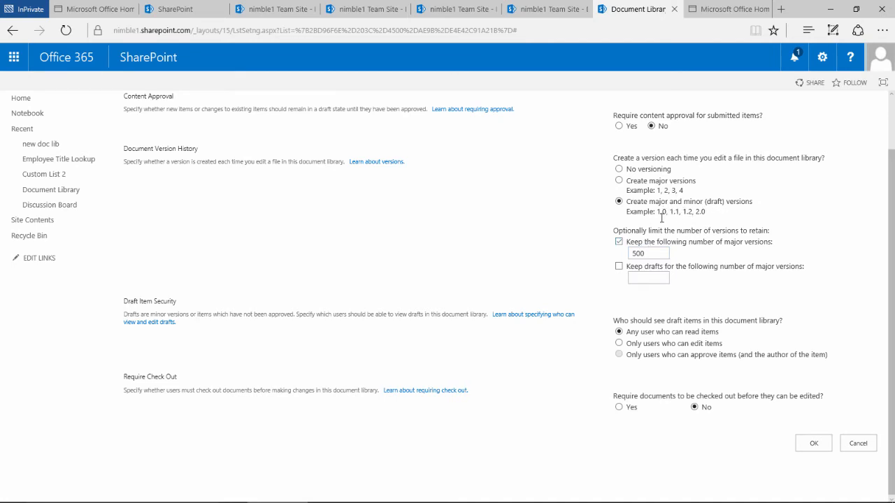
Limit draft retention to 500 major versions in the library's versioning settings
{"action": "left_click", "coordinate": [618, 266]}
{"action": "left_click", "coordinate": [636, 277]}
{"action": "type", "text": "500"}
Require content approval for submitted items and restrict draft visibility to users who can approve items and the item's author
{"action": "scroll", "coordinate": [596, 337], "scroll_direction": "down", "scroll_amount": 1}
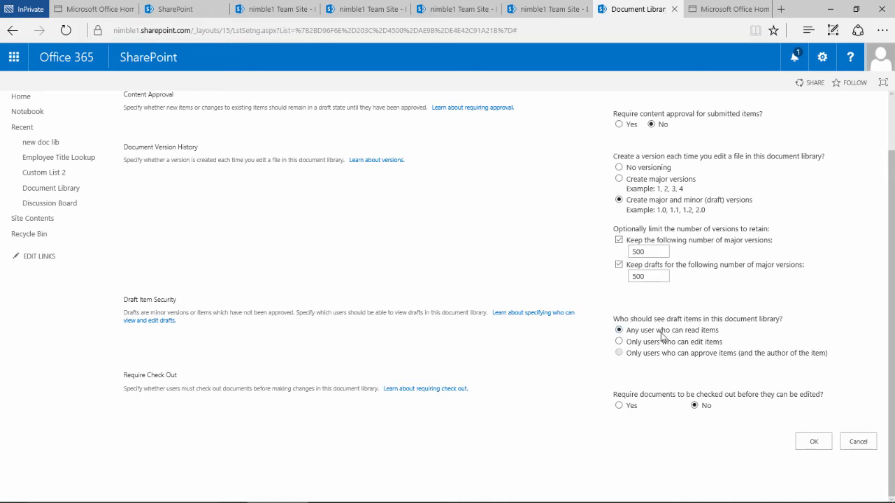
{"action": "left_click", "coordinate": [619, 342]}
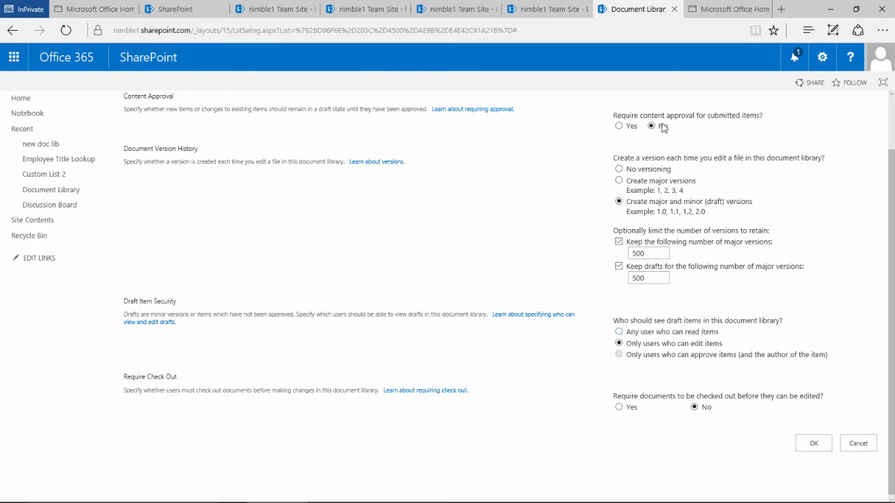
{"action": "left_click", "coordinate": [620, 127]}
{"action": "left_click", "coordinate": [618, 355]}
Require documents to be checked out before they can be edited, and save the versioning settings
{"action": "left_click", "coordinate": [618, 407]}
{"action": "left_click", "coordinate": [815, 444]}
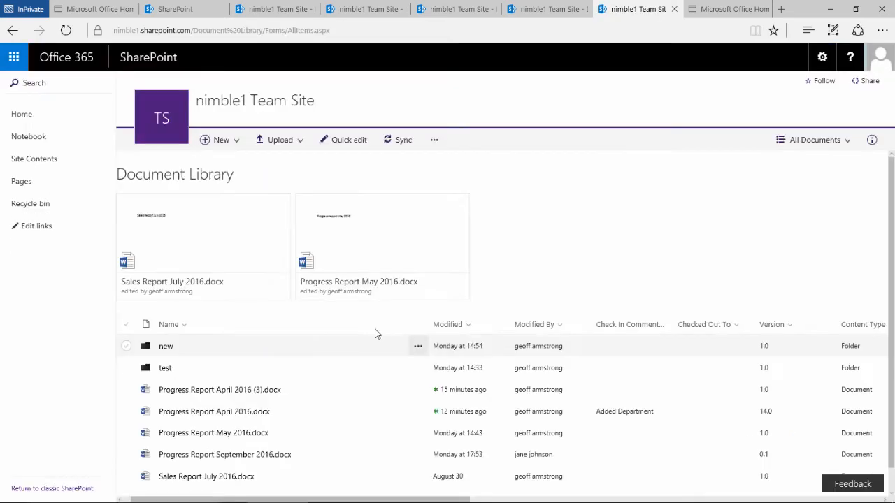
Try to edit Progress Report April 2016.docx in the browser without checking it out, then return to the library
{"action": "left_click", "coordinate": [255, 414]}
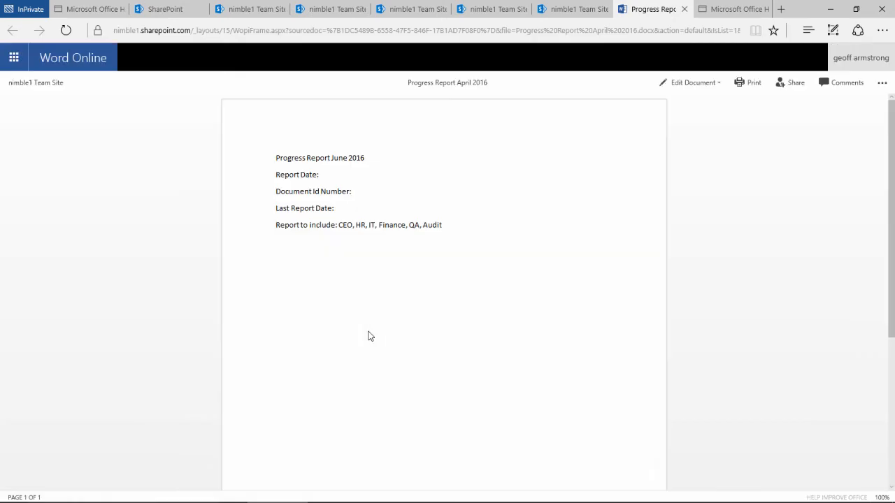
{"action": "left_click", "coordinate": [682, 88]}
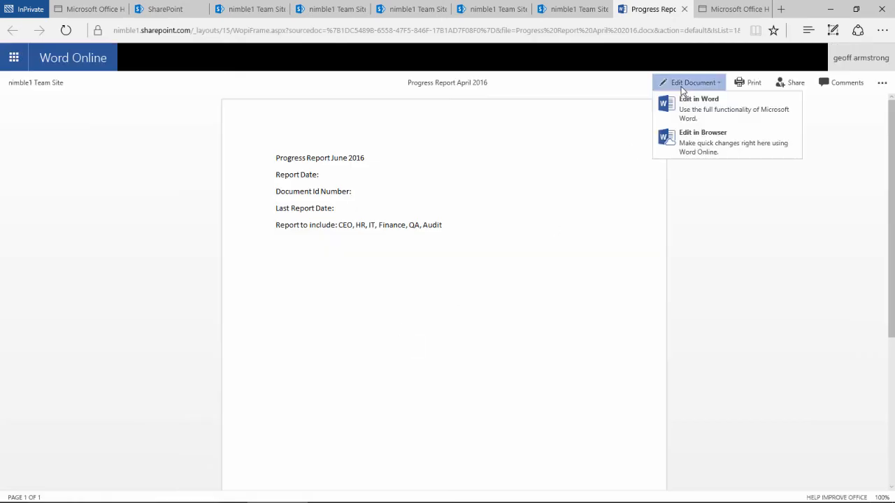
{"action": "left_click", "coordinate": [689, 152]}
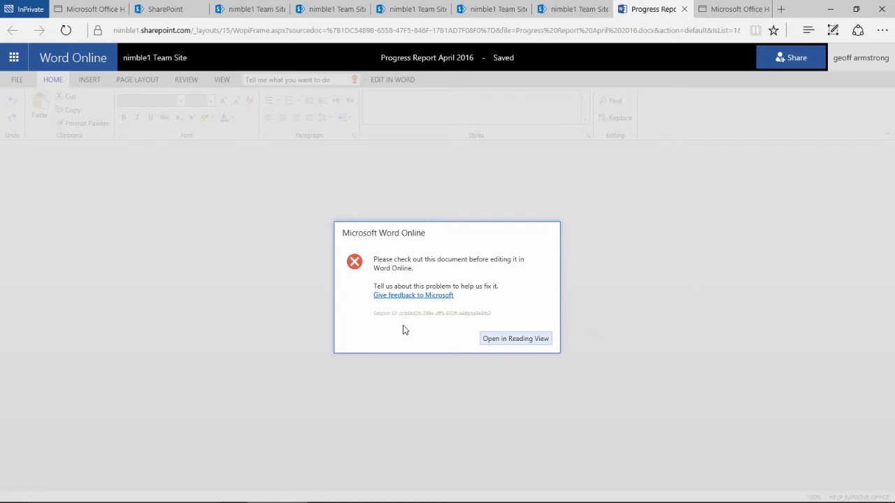
{"action": "left_click", "coordinate": [511, 342]}
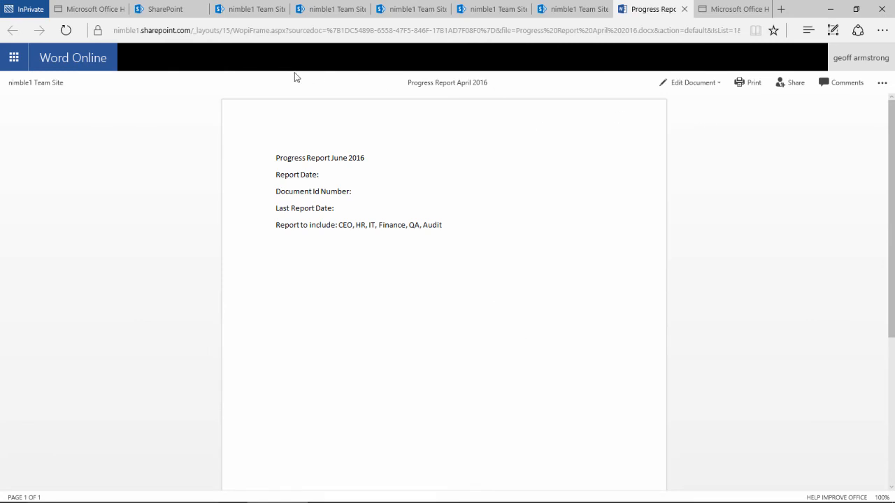
{"action": "left_click", "coordinate": [43, 84]}
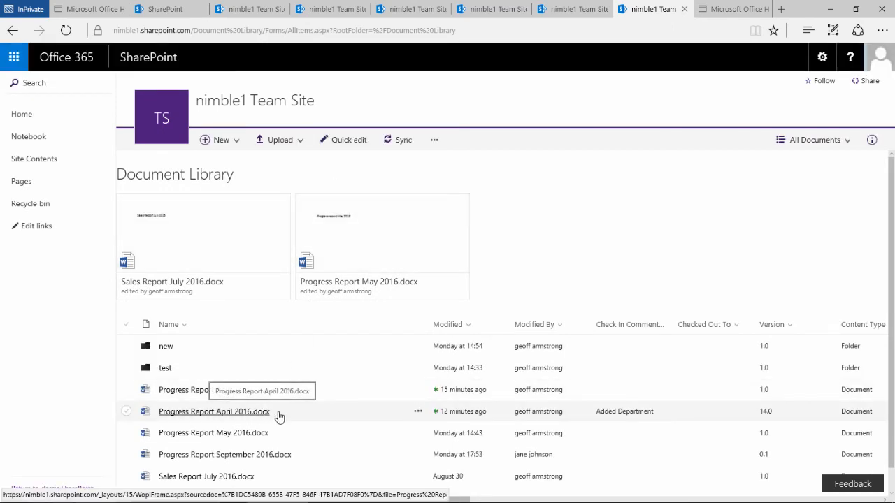
Check out Progress Report April 2016.docx from the document library
{"action": "right_click", "coordinate": [417, 413]}
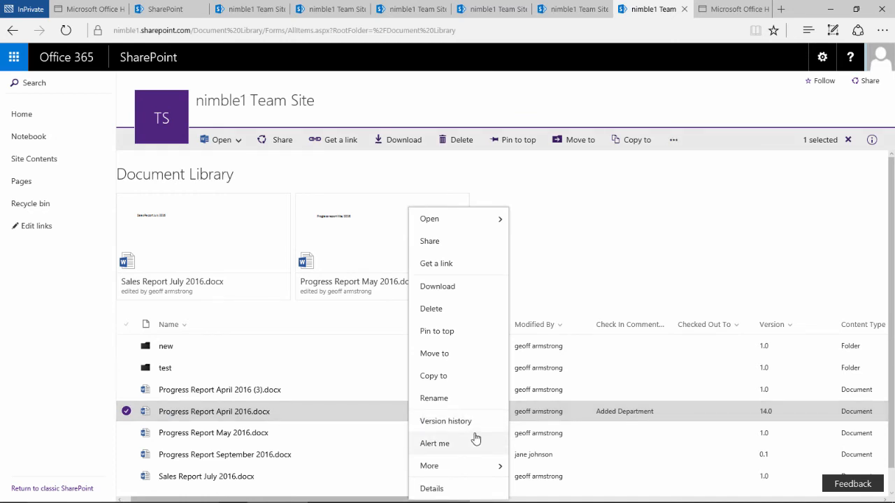
{"action": "mouse_move", "coordinate": [497, 472]}
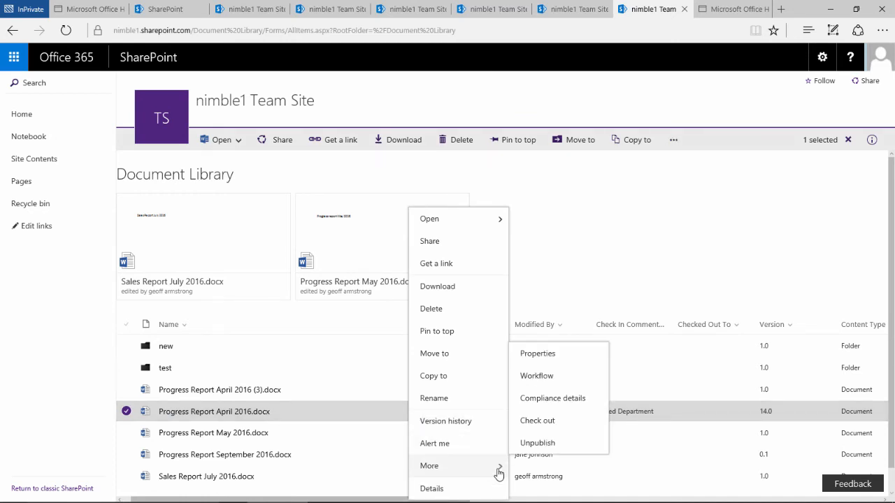
{"action": "left_click", "coordinate": [538, 421]}
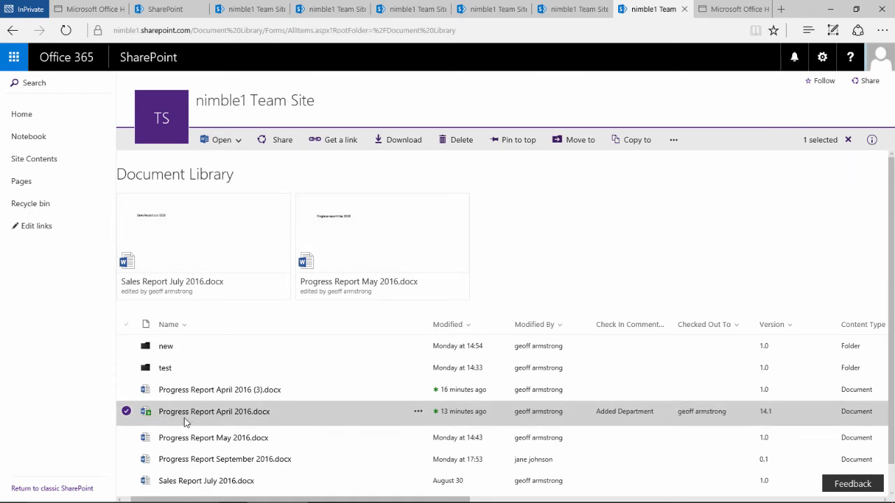
Edit Progress Report April 2016.docx in the browser, append ", Project Group" to the "Report to include" line, and return to the refreshed library
{"action": "left_click", "coordinate": [418, 414]}
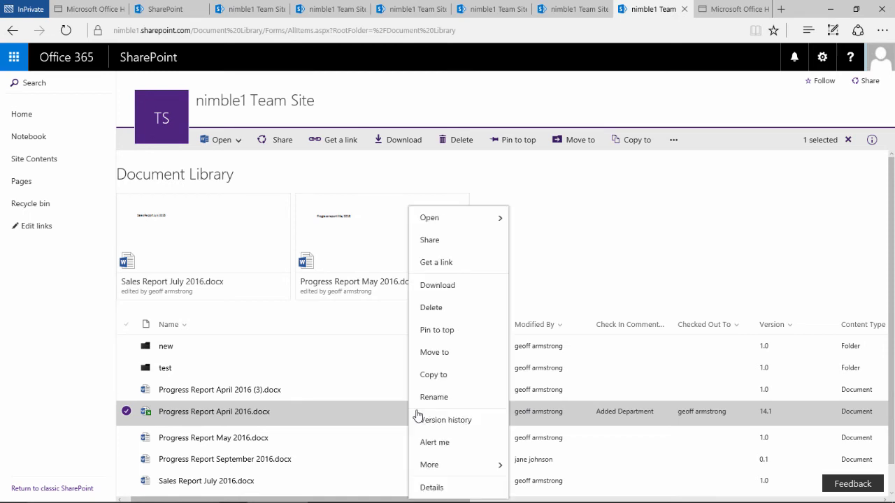
{"action": "left_click", "coordinate": [255, 419]}
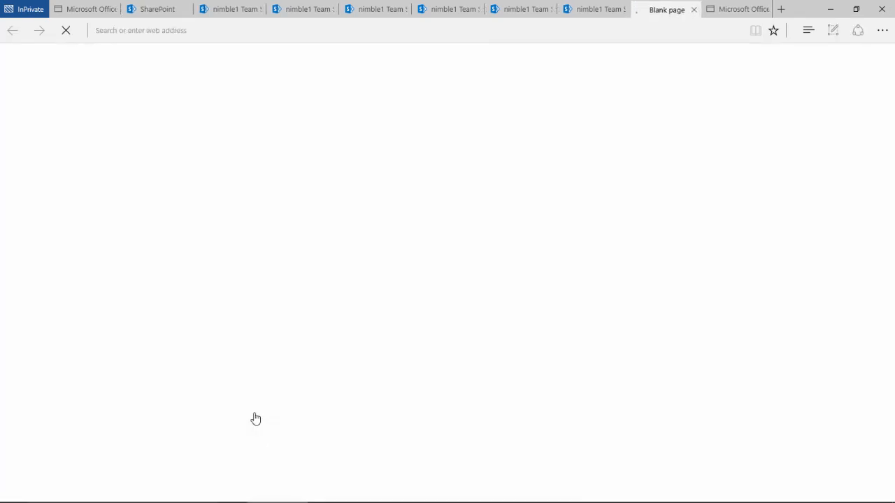
{"action": "left_click", "coordinate": [696, 86]}
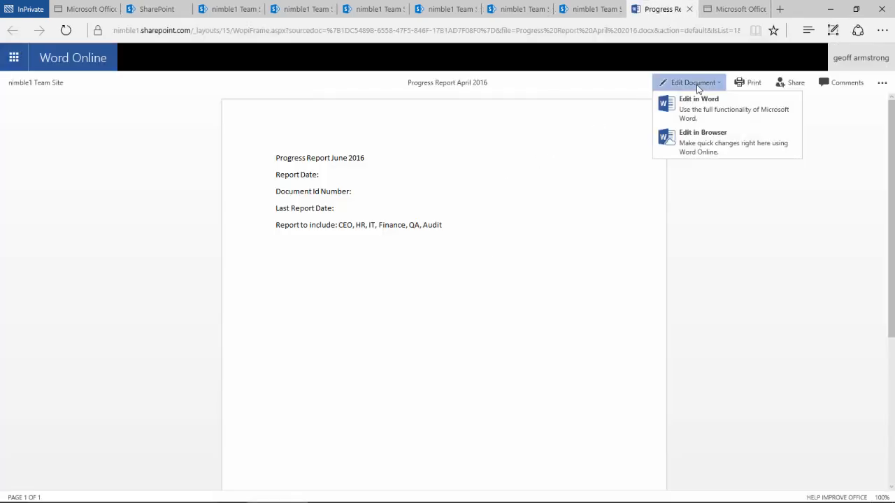
{"action": "left_click", "coordinate": [702, 143]}
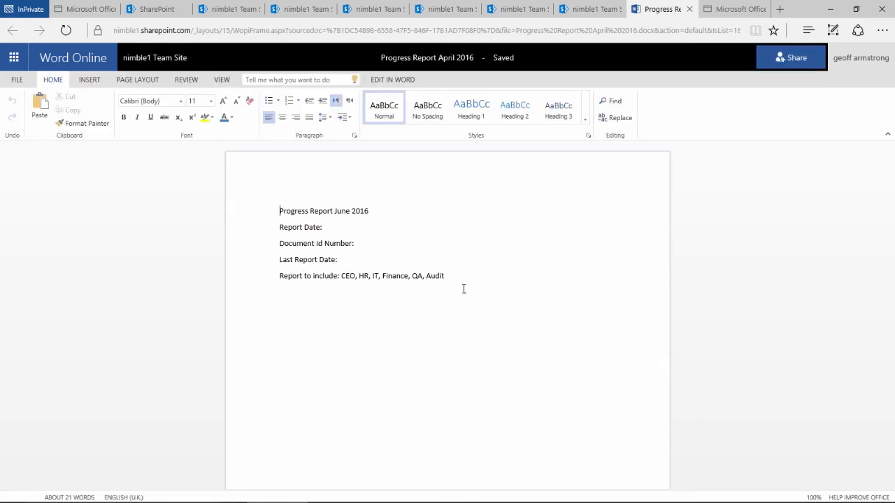
{"action": "left_click", "coordinate": [466, 279]}
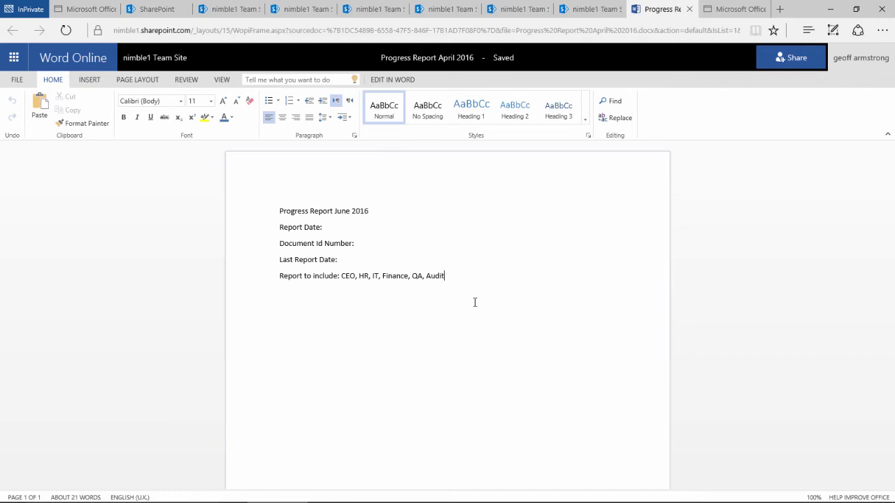
{"action": "type", "text": ", Project Group"}
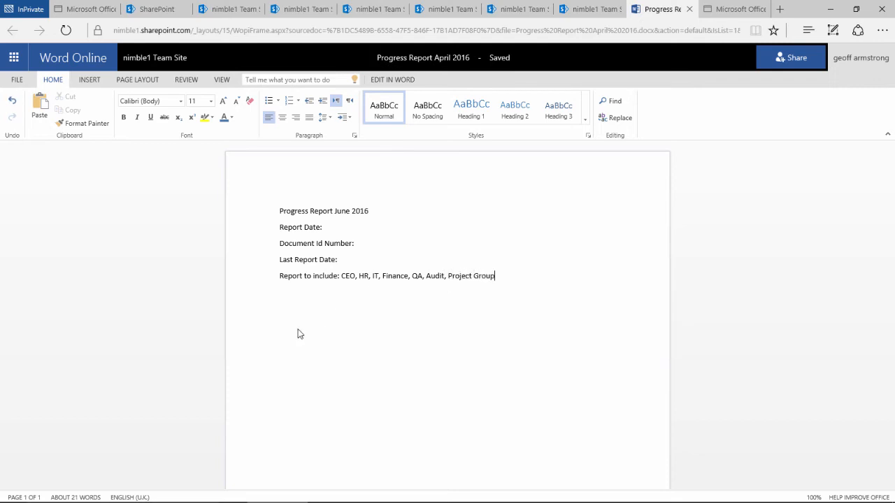
{"action": "left_click", "coordinate": [154, 65]}
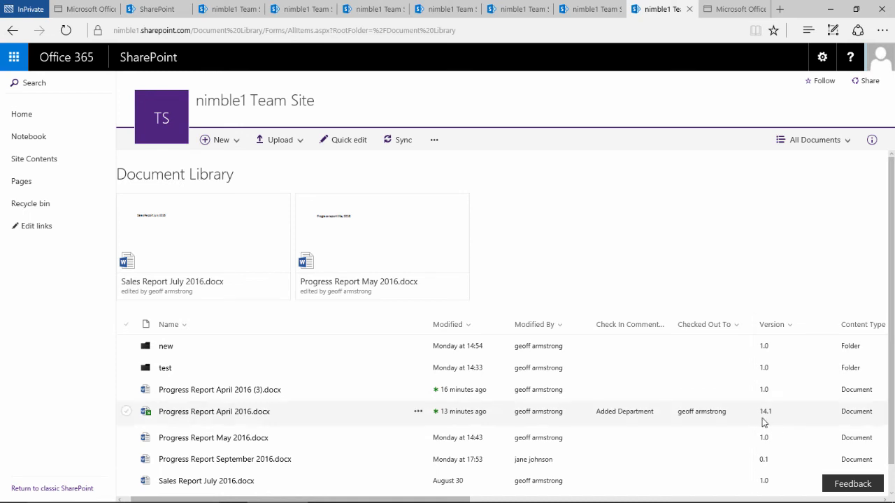
{"action": "left_click", "coordinate": [66, 30]}
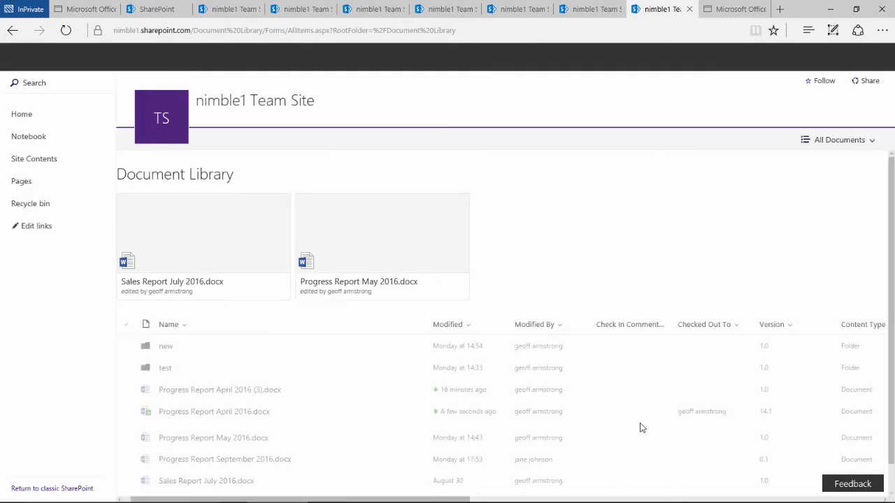
{"action": "scroll", "coordinate": [778, 418], "scroll_direction": "down", "scroll_amount": 1}
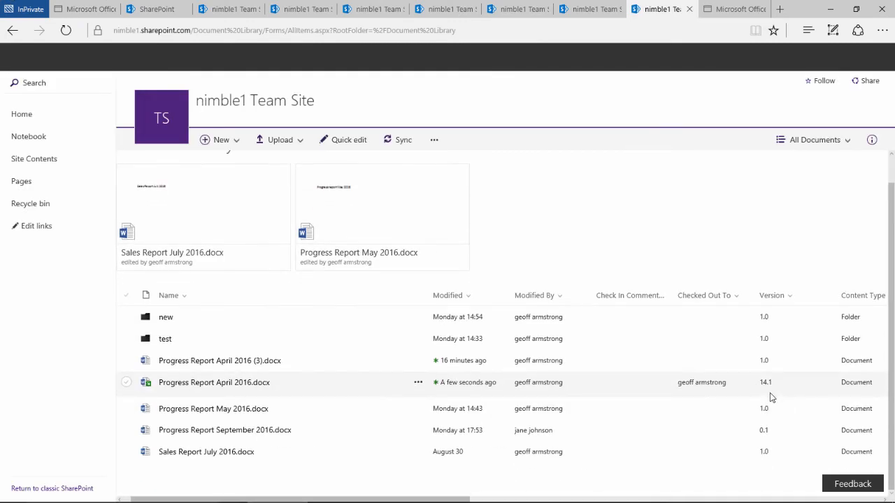
Reopen Progress Report April 2016.docx for editing in the browser and append ", End Users" to the "Report to include" line
{"action": "left_click", "coordinate": [265, 382]}
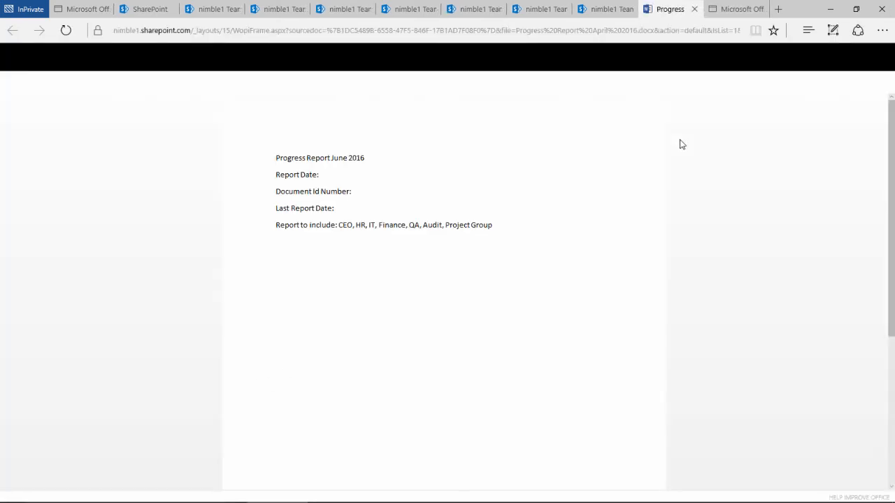
{"action": "left_click", "coordinate": [675, 81]}
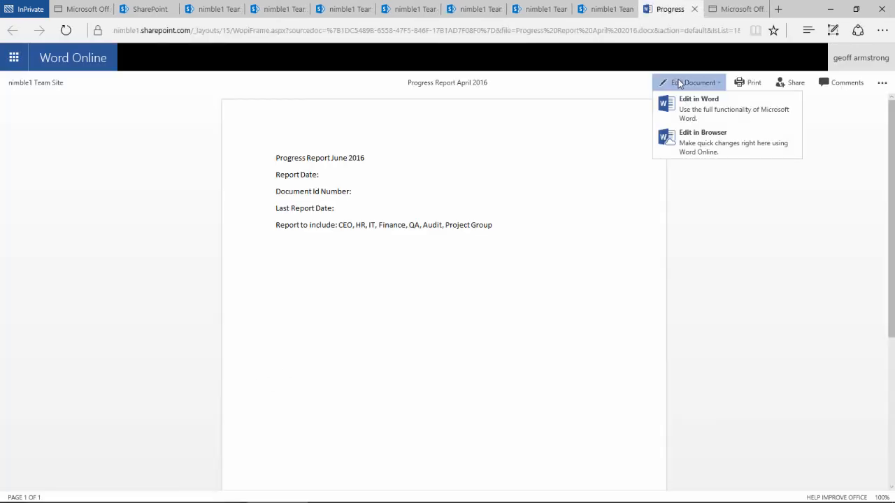
{"action": "left_click", "coordinate": [696, 144]}
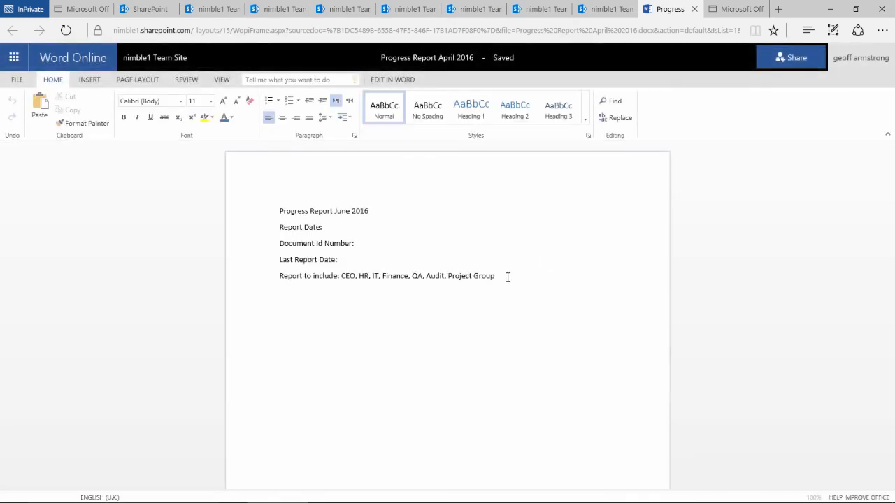
{"action": "left_click", "coordinate": [503, 277]}
{"action": "type", "text": ", End Users"}
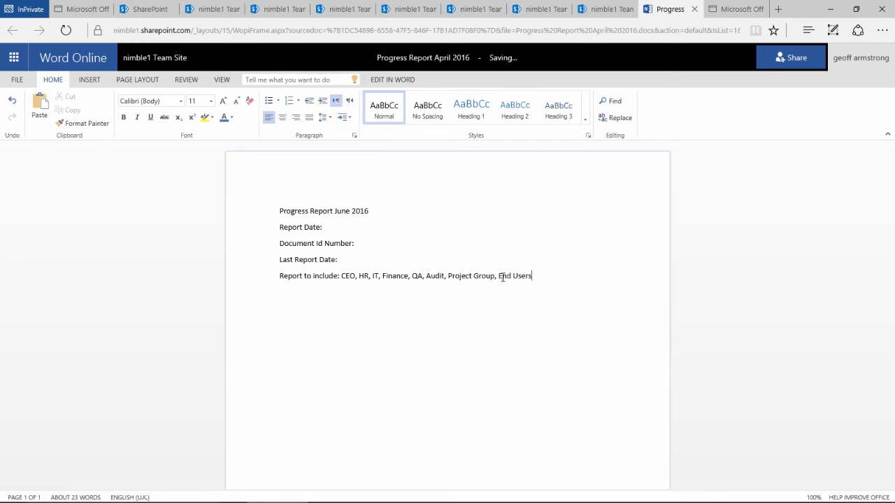
Return to the library and check in Progress Report April 2016.docx as minor version 14.1, retaining the check-out, with comment "added End Users"
{"action": "left_click", "coordinate": [160, 58]}
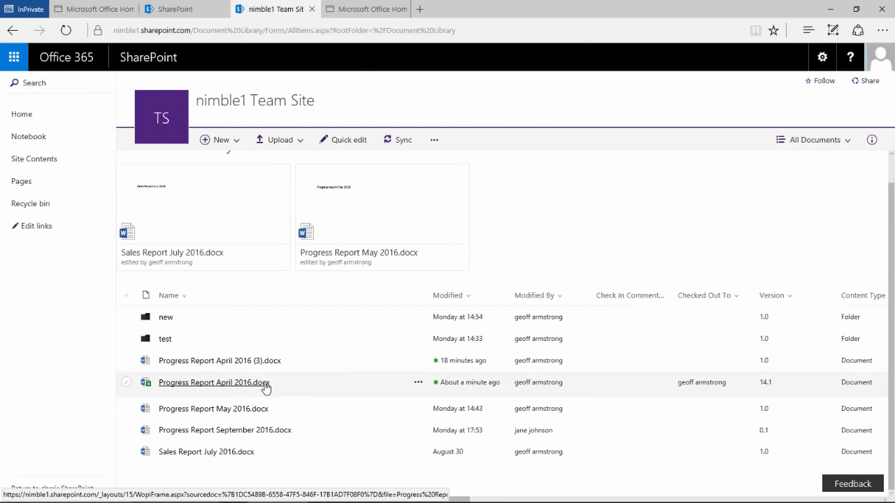
{"action": "left_click", "coordinate": [418, 383]}
{"action": "mouse_move", "coordinate": [471, 468]}
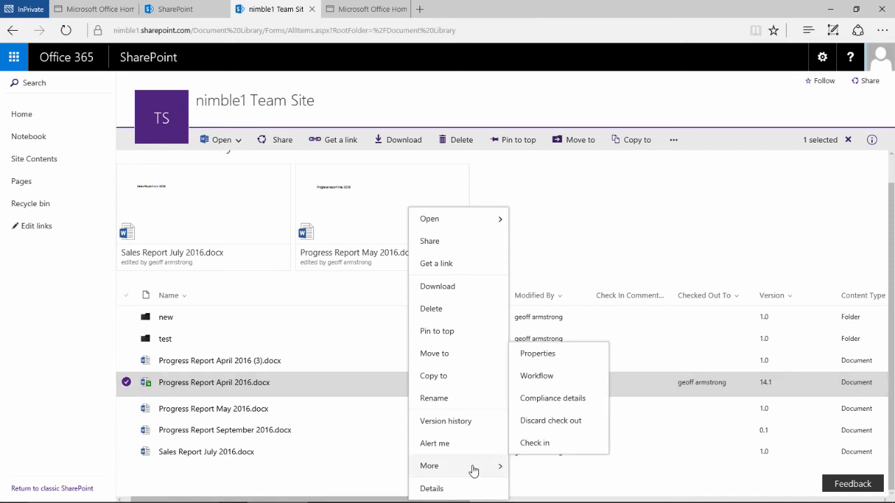
{"action": "left_click", "coordinate": [524, 445]}
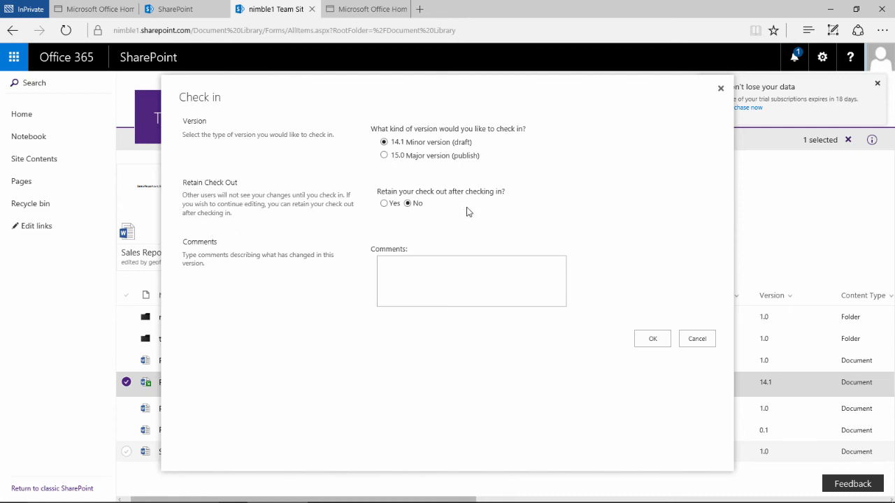
{"action": "left_click", "coordinate": [383, 203]}
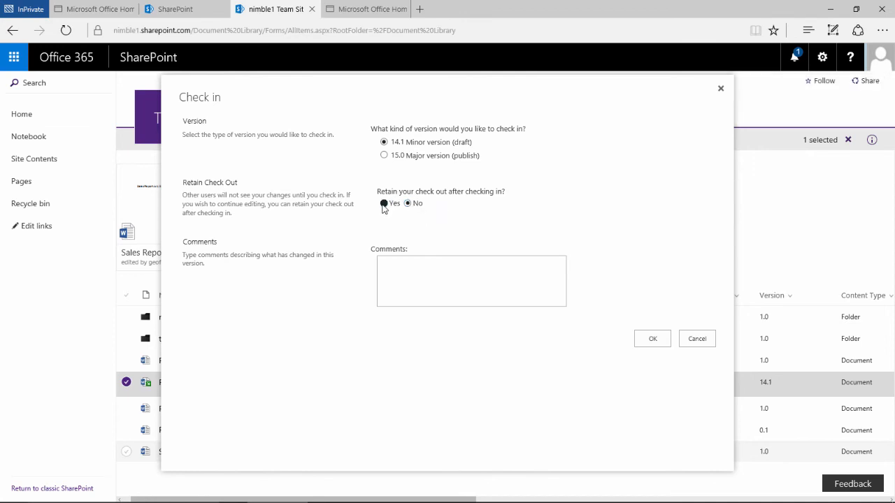
{"action": "left_click", "coordinate": [414, 277]}
{"action": "type", "text": "added End Users"}
{"action": "left_click", "coordinate": [656, 340]}
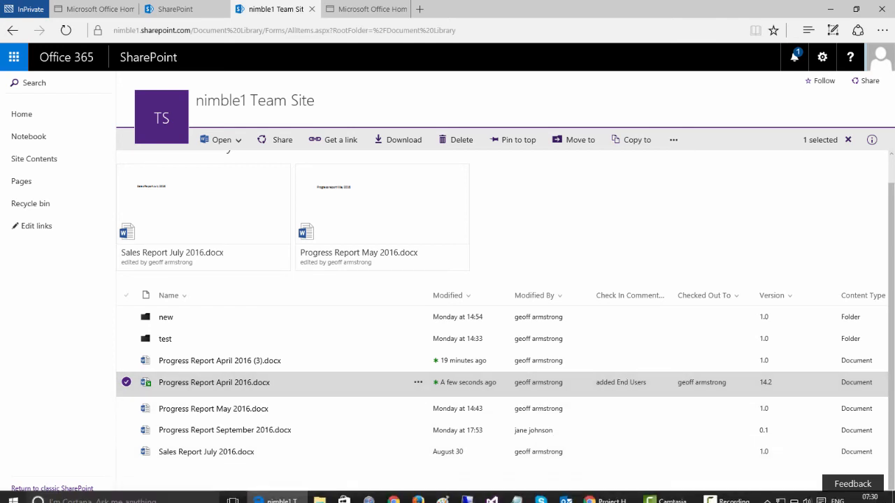
Discard the retained check-out of Progress Report April 2016.docx after checking its Approval Status in the library
{"action": "left_click_drag", "start_coordinate": [396, 499], "coordinate": [825, 476]}
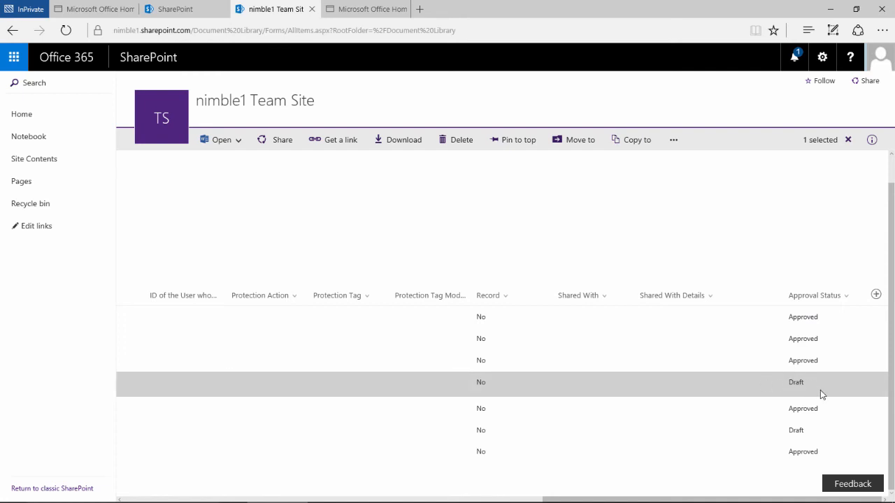
{"action": "left_click_drag", "start_coordinate": [748, 500], "coordinate": [345, 500]}
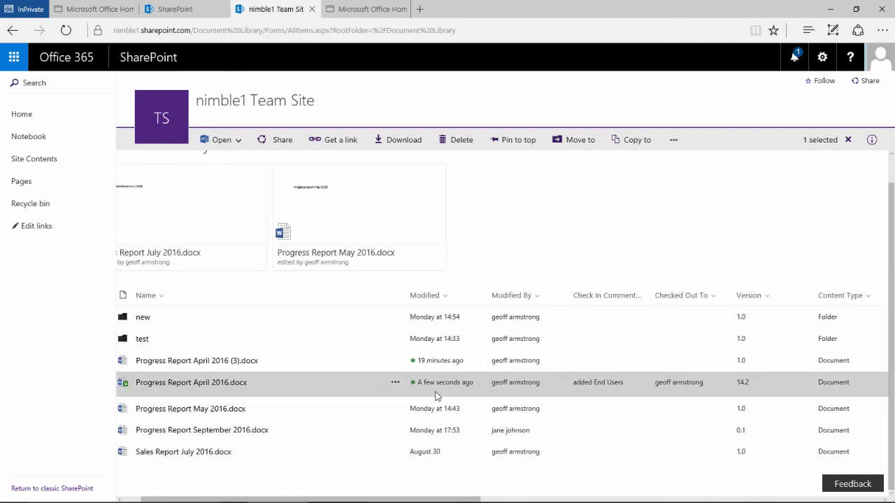
{"action": "left_click", "coordinate": [394, 383]}
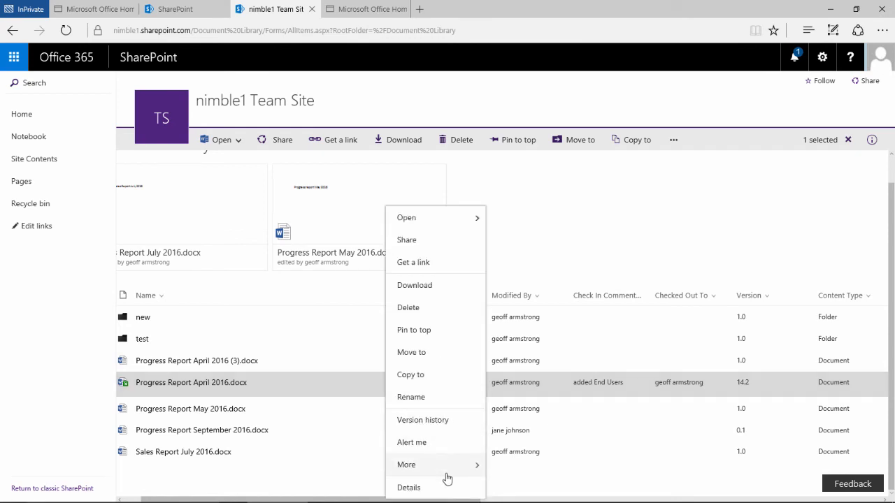
{"action": "mouse_move", "coordinate": [453, 465]}
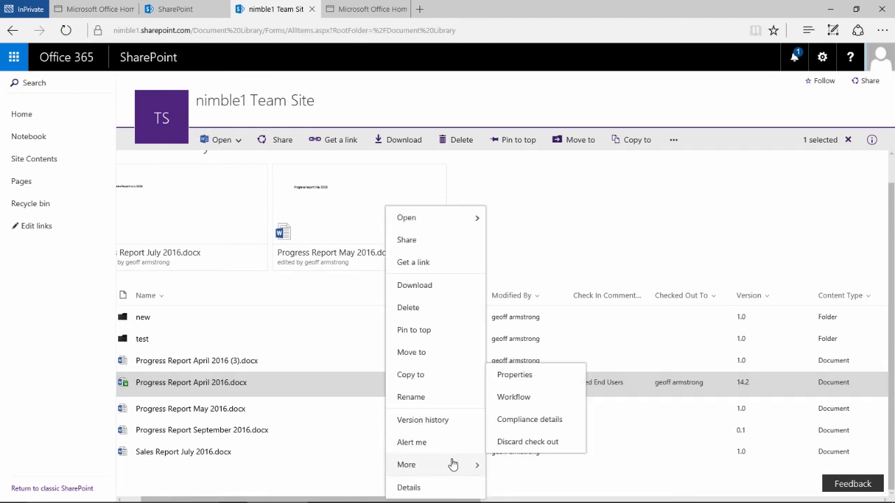
{"action": "left_click", "coordinate": [527, 441]}
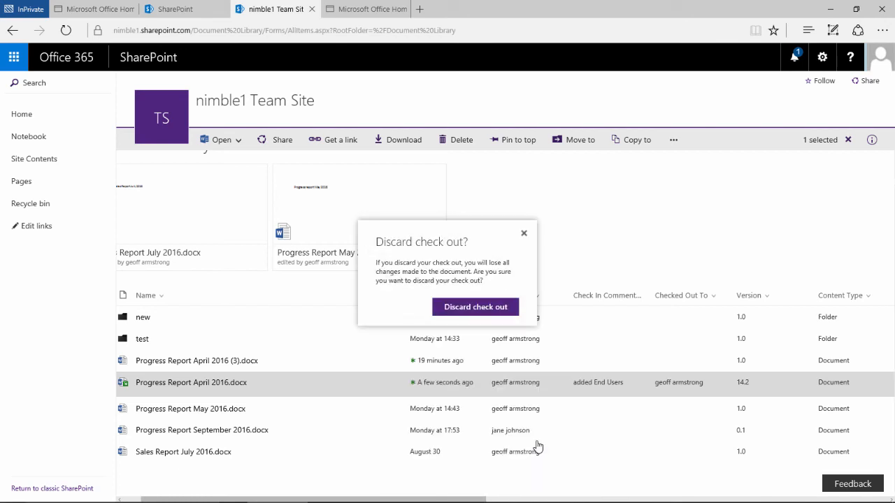
{"action": "left_click", "coordinate": [448, 309]}
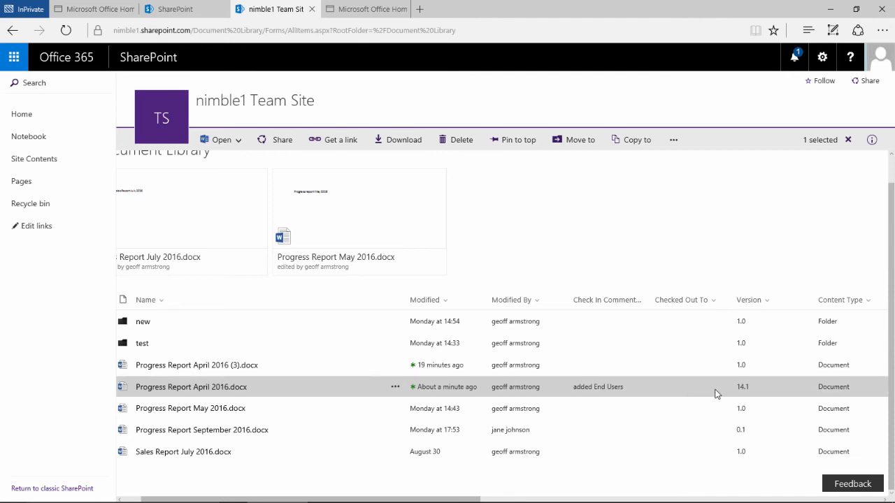
Publish Progress Report April 2016.docx, replacing the existing comment with "Publish Group Changes"
{"action": "left_click", "coordinate": [396, 390]}
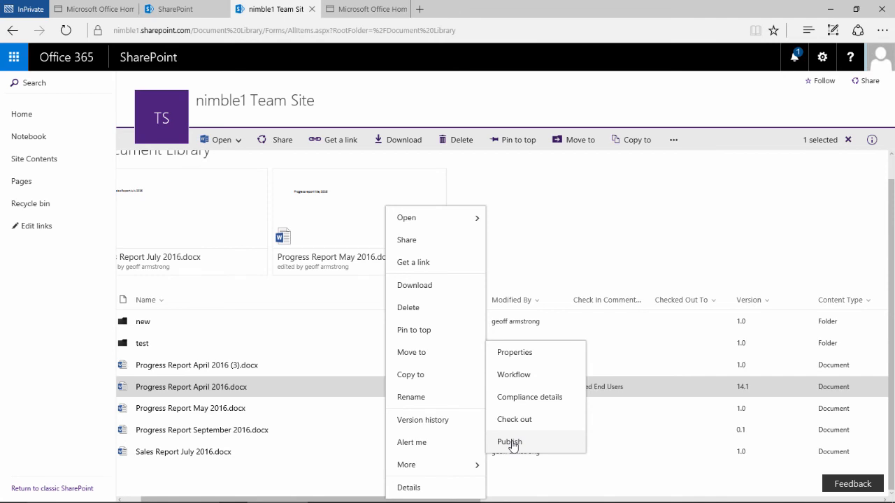
{"action": "left_click", "coordinate": [509, 442]}
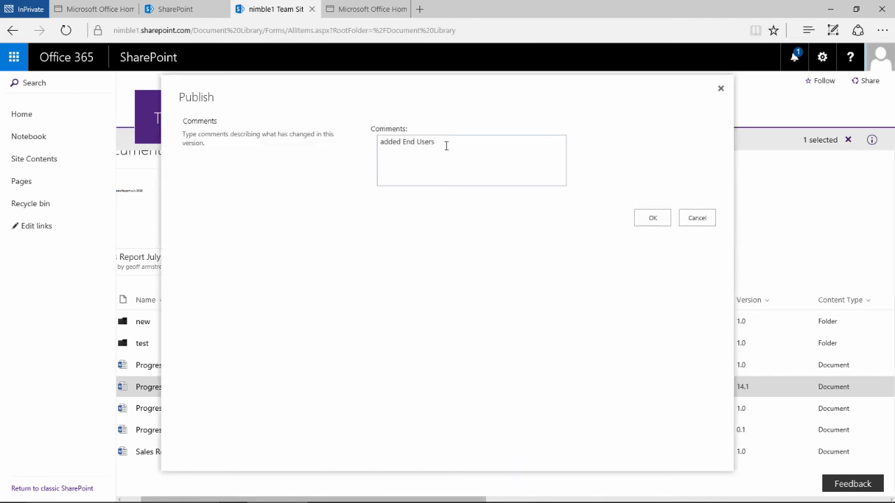
{"action": "key", "text": "BackSpace"}
{"action": "key", "text": "BackSpace"}
{"action": "key", "text": "BackSpace"}
{"action": "key", "text": "BackSpace"}
{"action": "key", "text": "BackSpace"}
{"action": "key", "text": "BackSpace"}
{"action": "key", "text": "BackSpace"}
{"action": "key", "text": "BackSpace"}
{"action": "key", "text": "BackSpace"}
{"action": "key", "text": "BackSpace"}
{"action": "key", "text": "BackSpace"}
{"action": "key", "text": "BackSpace"}
{"action": "key", "text": "BackSpace"}
{"action": "key", "text": "BackSpace"}
{"action": "type", "text": "Publish Group Changes"}
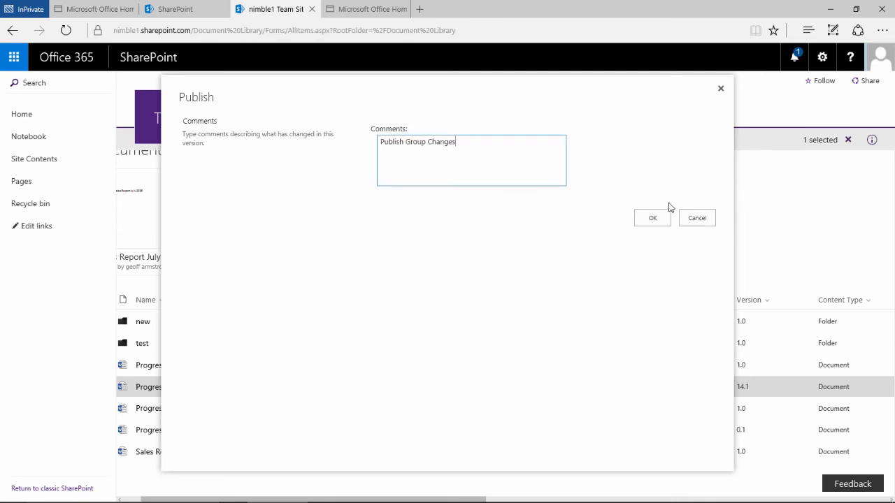
{"action": "left_click", "coordinate": [654, 220]}
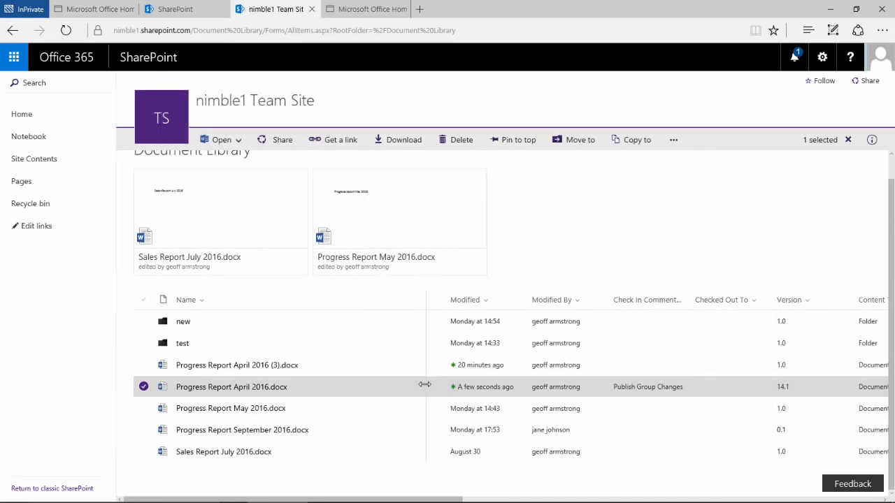
Approve Progress Report April 2016.docx with the comment "Approve Group Changes" and check its Approval Status in the library
{"action": "mouse_move", "coordinate": [424, 501]}
{"action": "left_click_drag", "start_coordinate": [436, 499], "coordinate": [852, 498]}
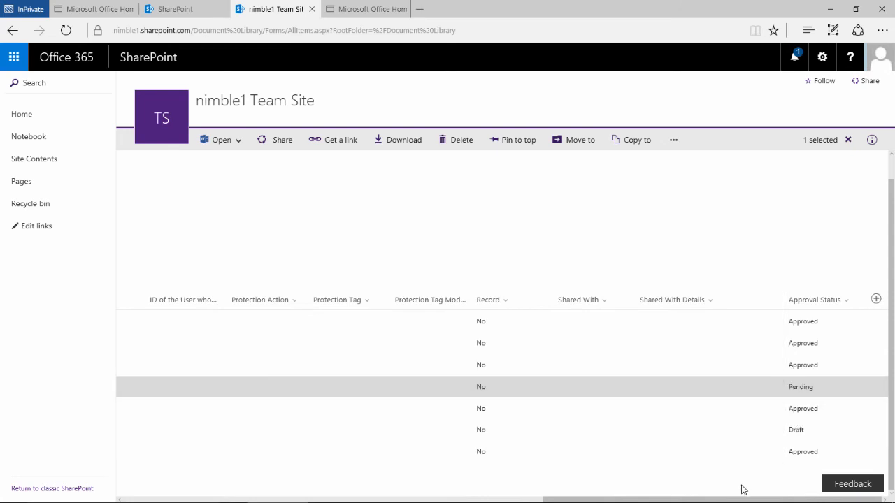
{"action": "left_click_drag", "start_coordinate": [741, 500], "coordinate": [318, 500]}
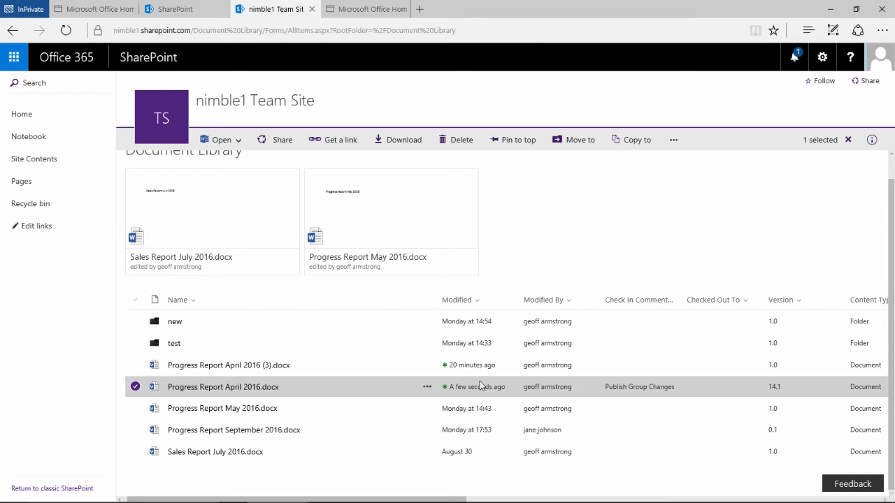
{"action": "left_click", "coordinate": [426, 389]}
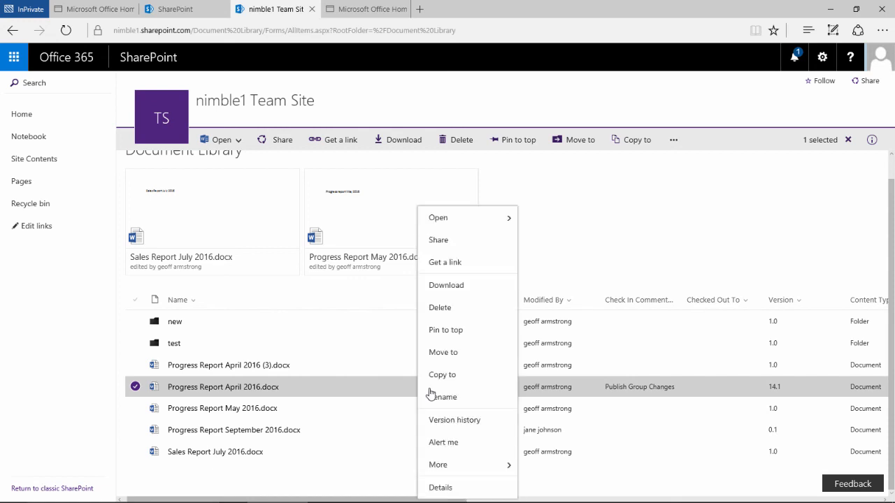
{"action": "mouse_move", "coordinate": [481, 471]}
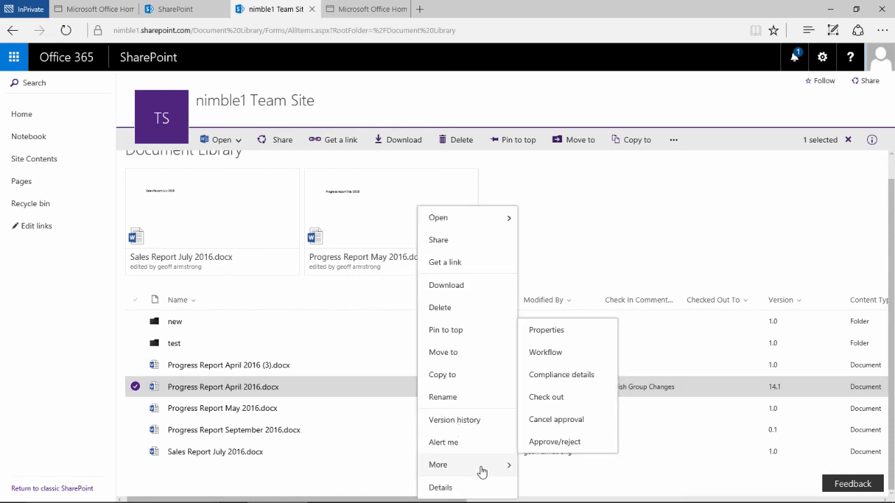
{"action": "left_click", "coordinate": [554, 442]}
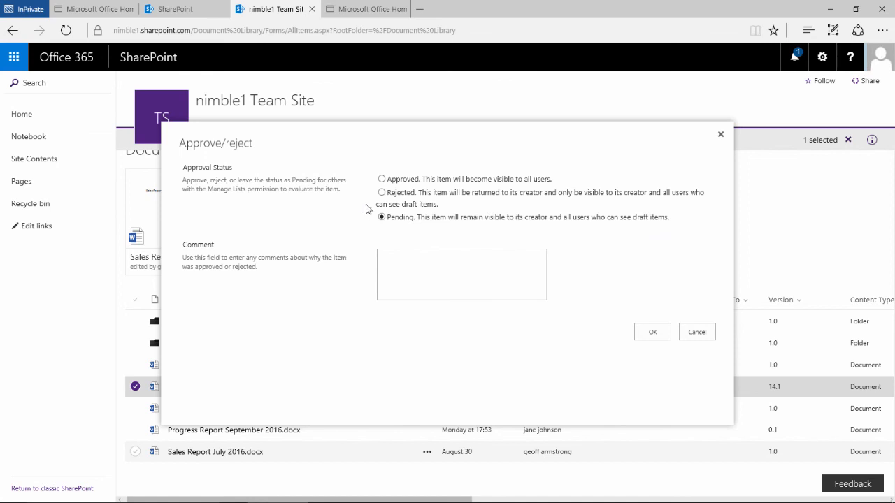
{"action": "left_click", "coordinate": [382, 180]}
{"action": "left_click", "coordinate": [414, 263]}
{"action": "type", "text": "Approve Group Changes"}
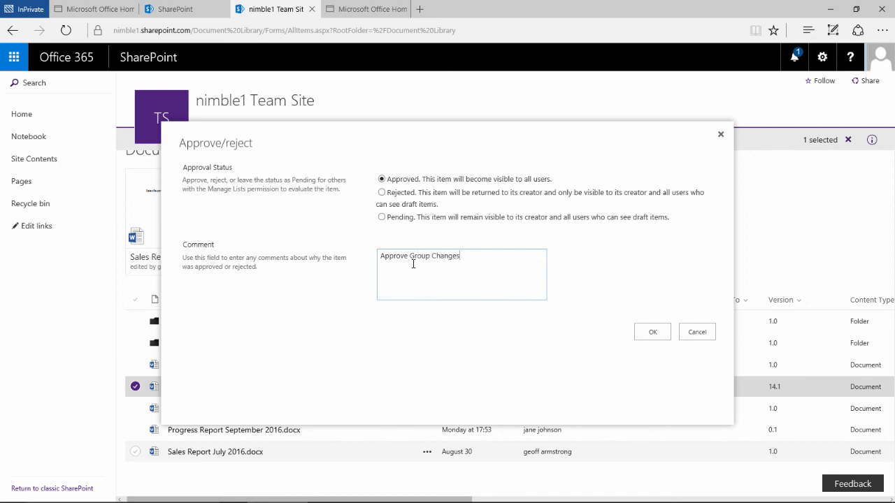
{"action": "left_click", "coordinate": [650, 332]}
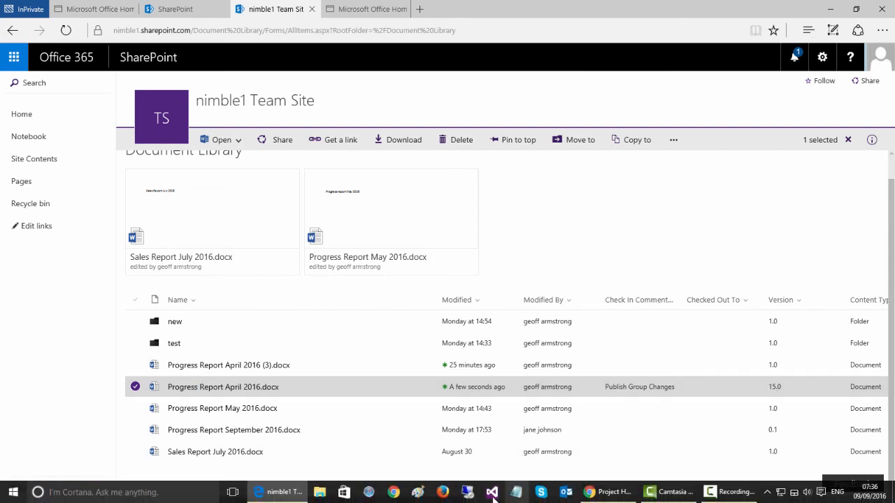
{"action": "left_click_drag", "start_coordinate": [423, 499], "coordinate": [848, 364]}
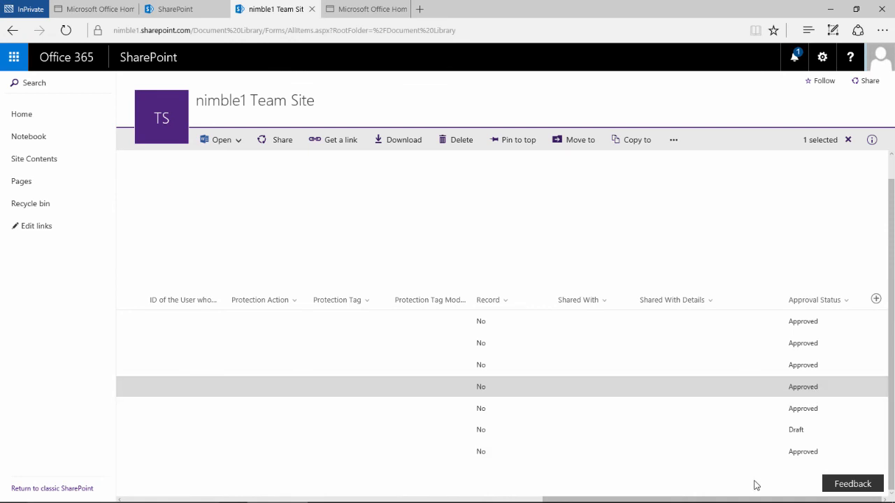
{"action": "mouse_move", "coordinate": [755, 500]}
{"action": "left_click_drag", "start_coordinate": [559, 499], "coordinate": [141, 500]}
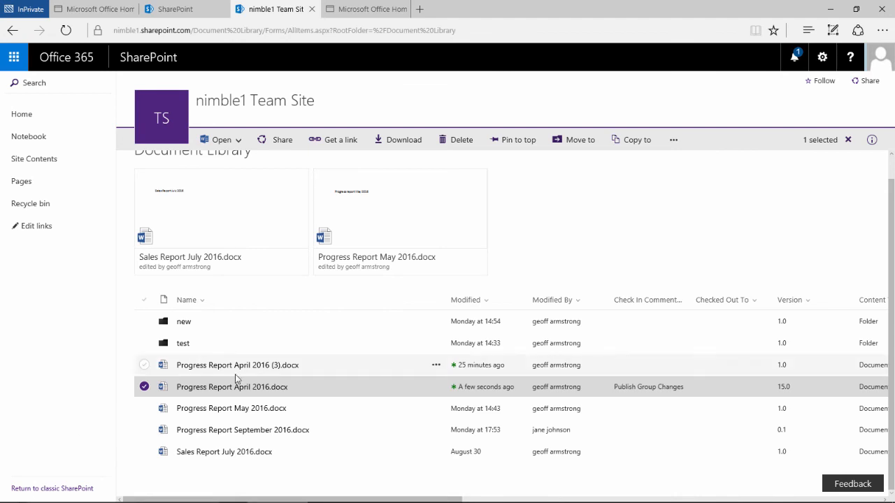